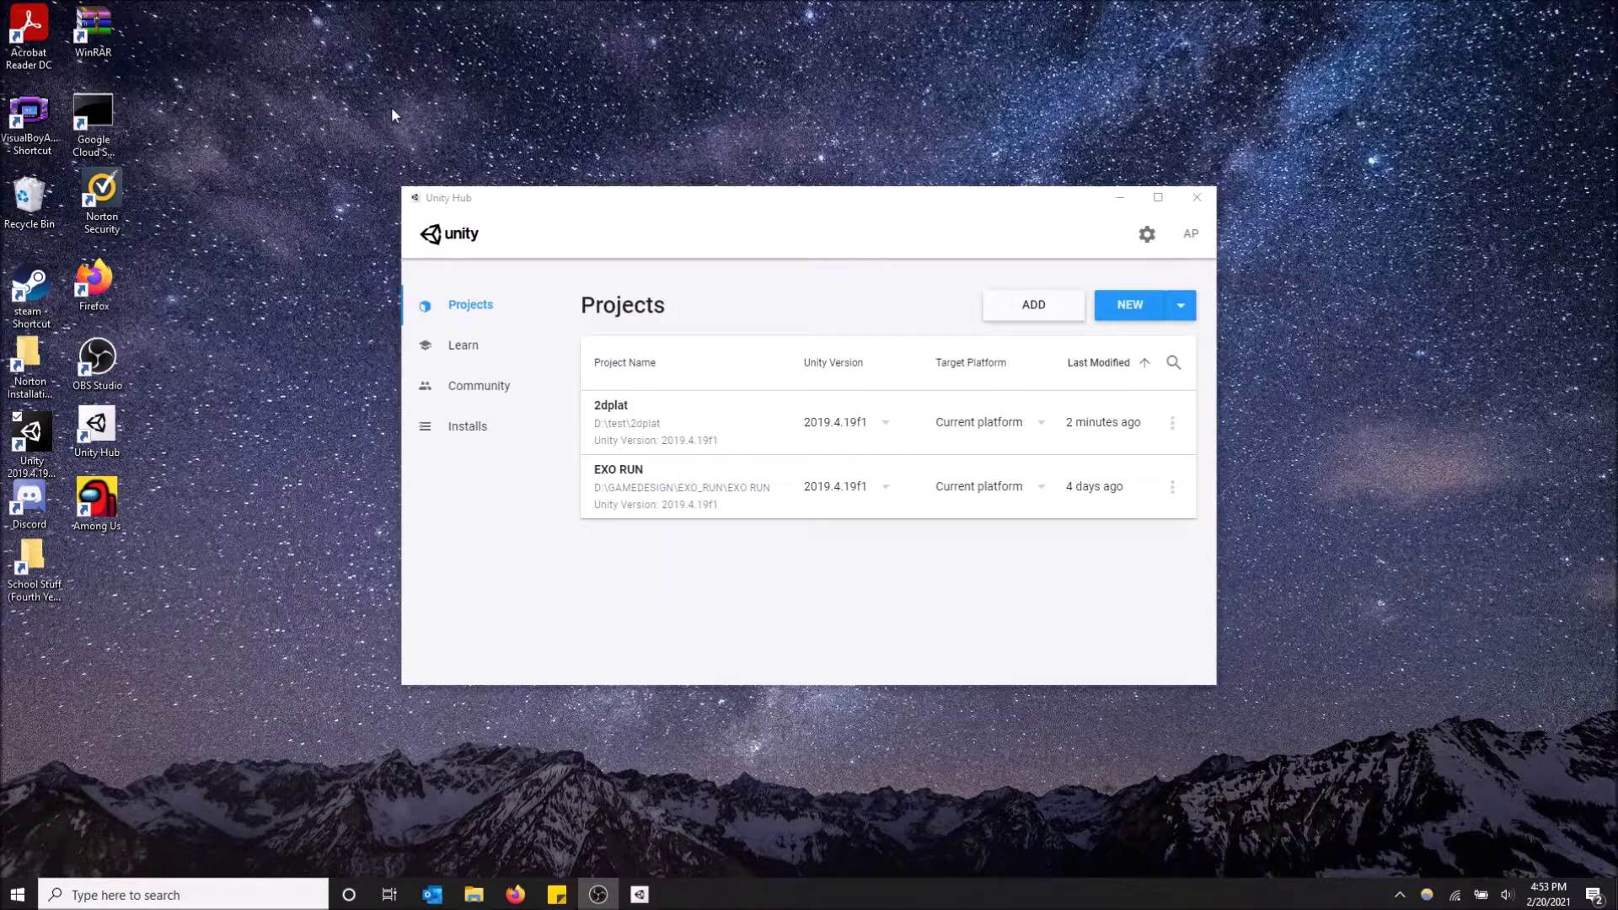
- Start a new project with Unity 2019.4.19f1 and download and install the FPS Microgame template
{"action": "left_click", "coordinate": [1128, 307]}
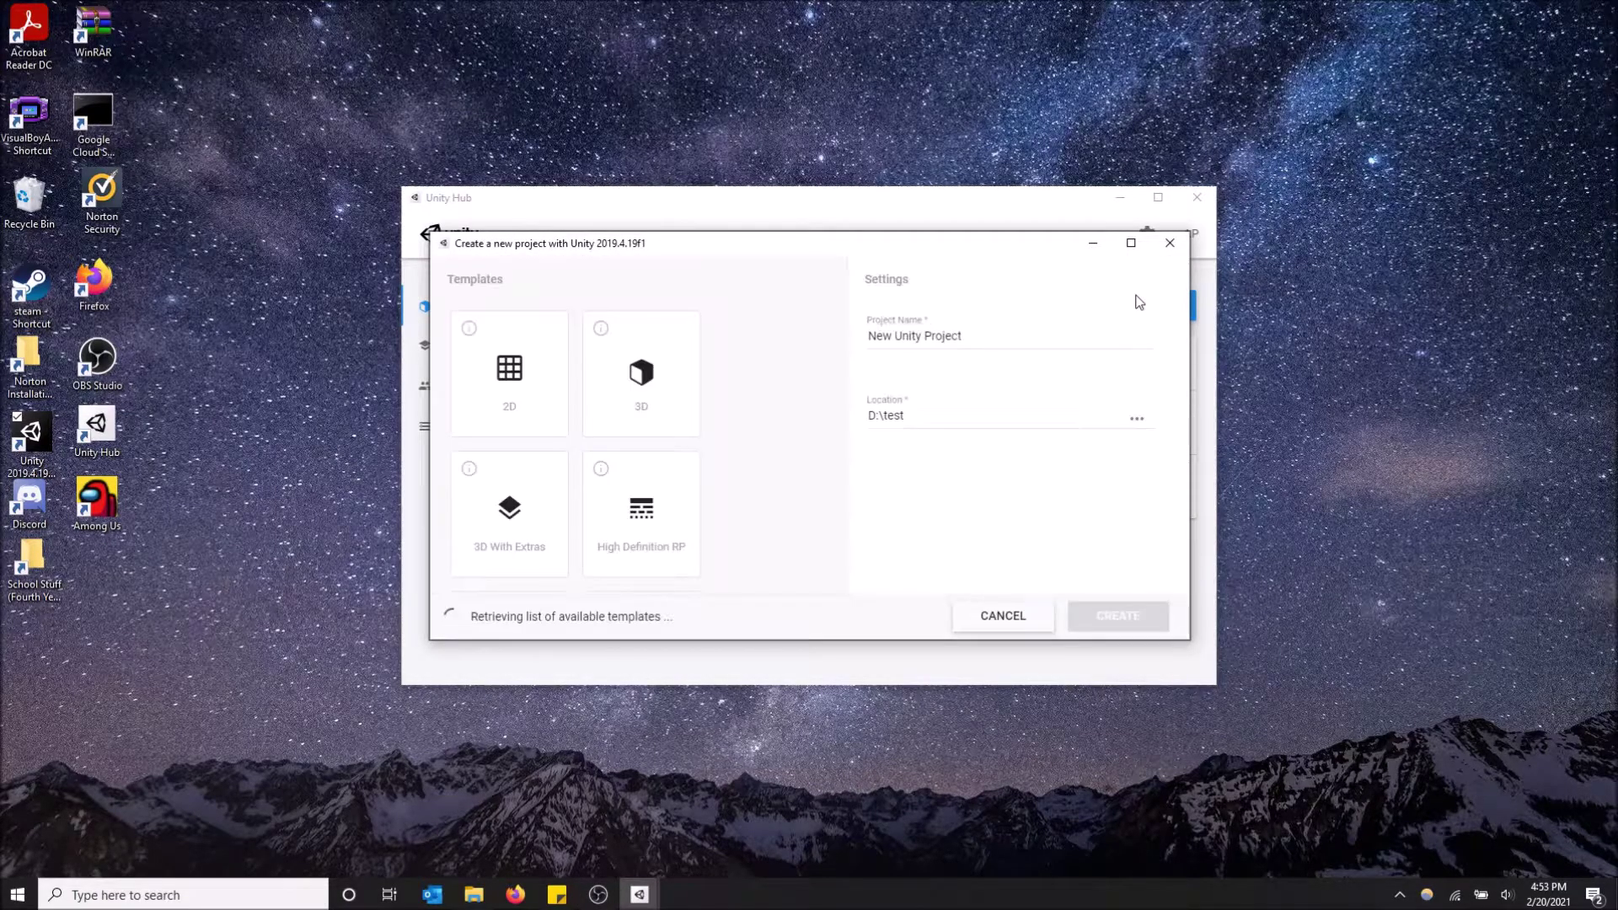
{"action": "left_click", "coordinate": [648, 386]}
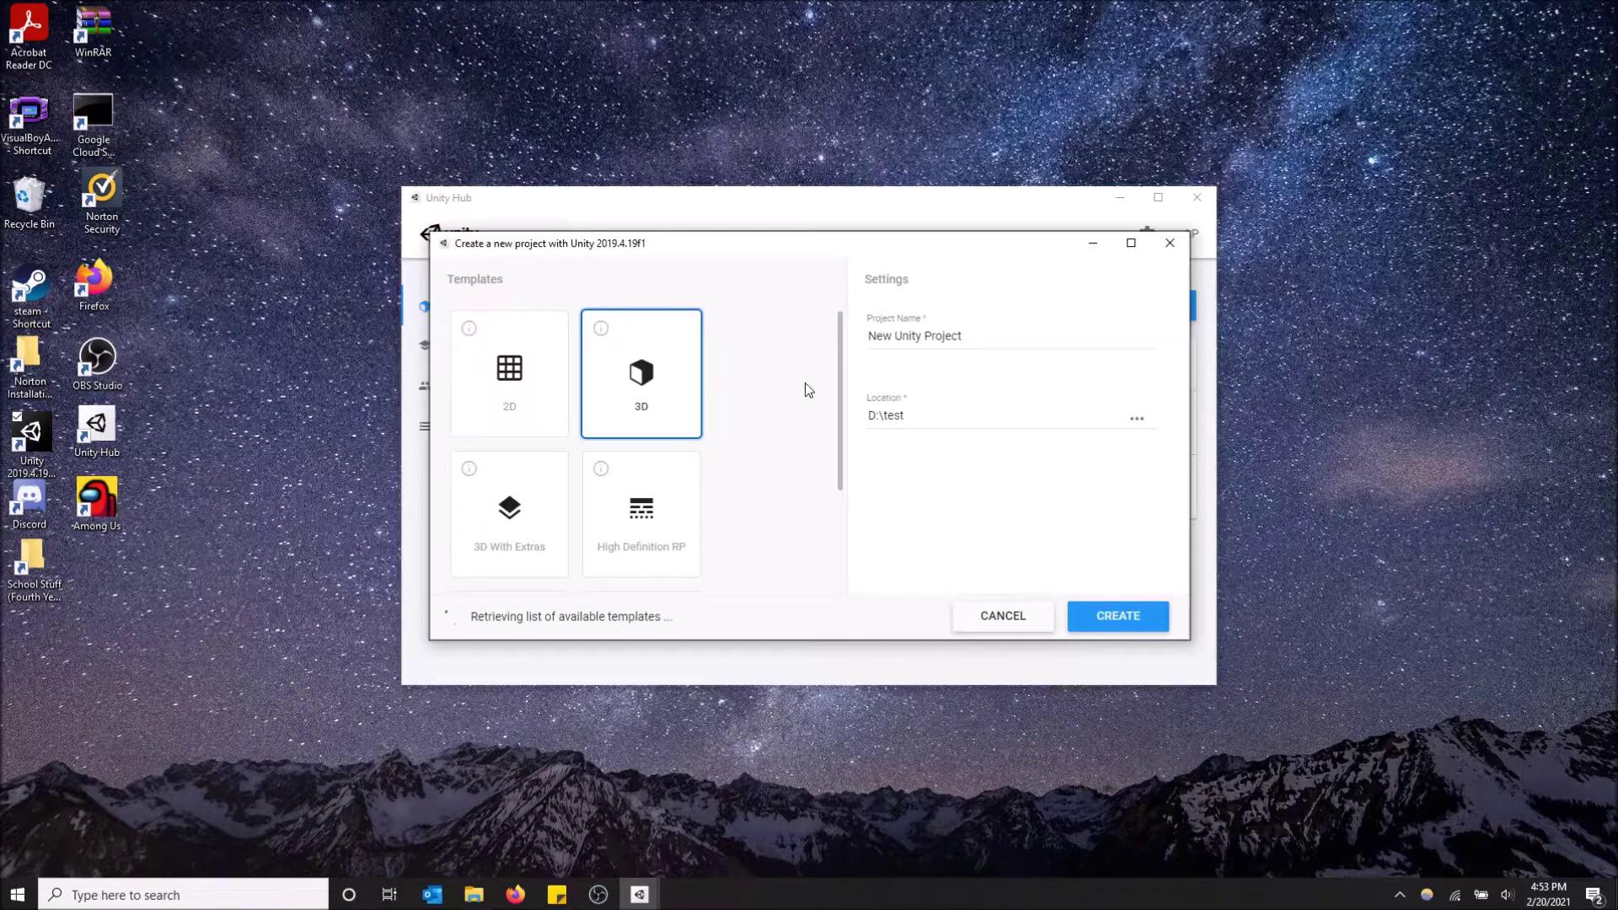
{"action": "scroll", "coordinate": [660, 424], "scroll_direction": "down", "scroll_amount": 6}
{"action": "scroll", "coordinate": [628, 455], "scroll_direction": "up", "scroll_amount": 2}
{"action": "scroll", "coordinate": [627, 455], "scroll_direction": "up", "scroll_amount": 5}
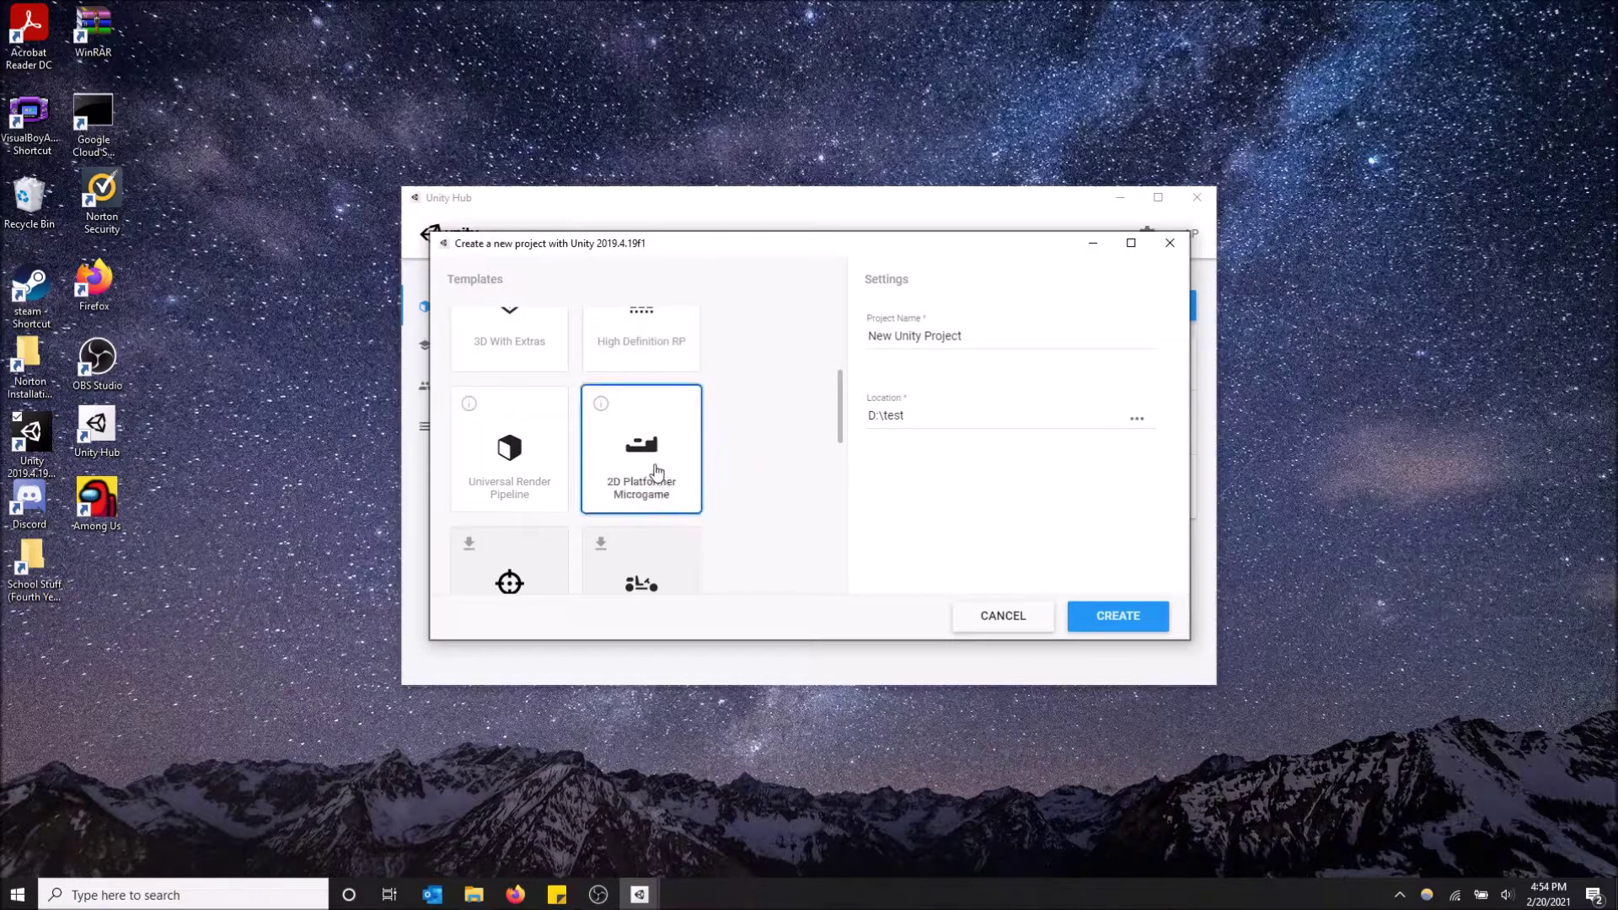
{"action": "scroll", "coordinate": [649, 481], "scroll_direction": "down", "scroll_amount": 3}
{"action": "scroll", "coordinate": [516, 383], "scroll_direction": "up", "scroll_amount": 1}
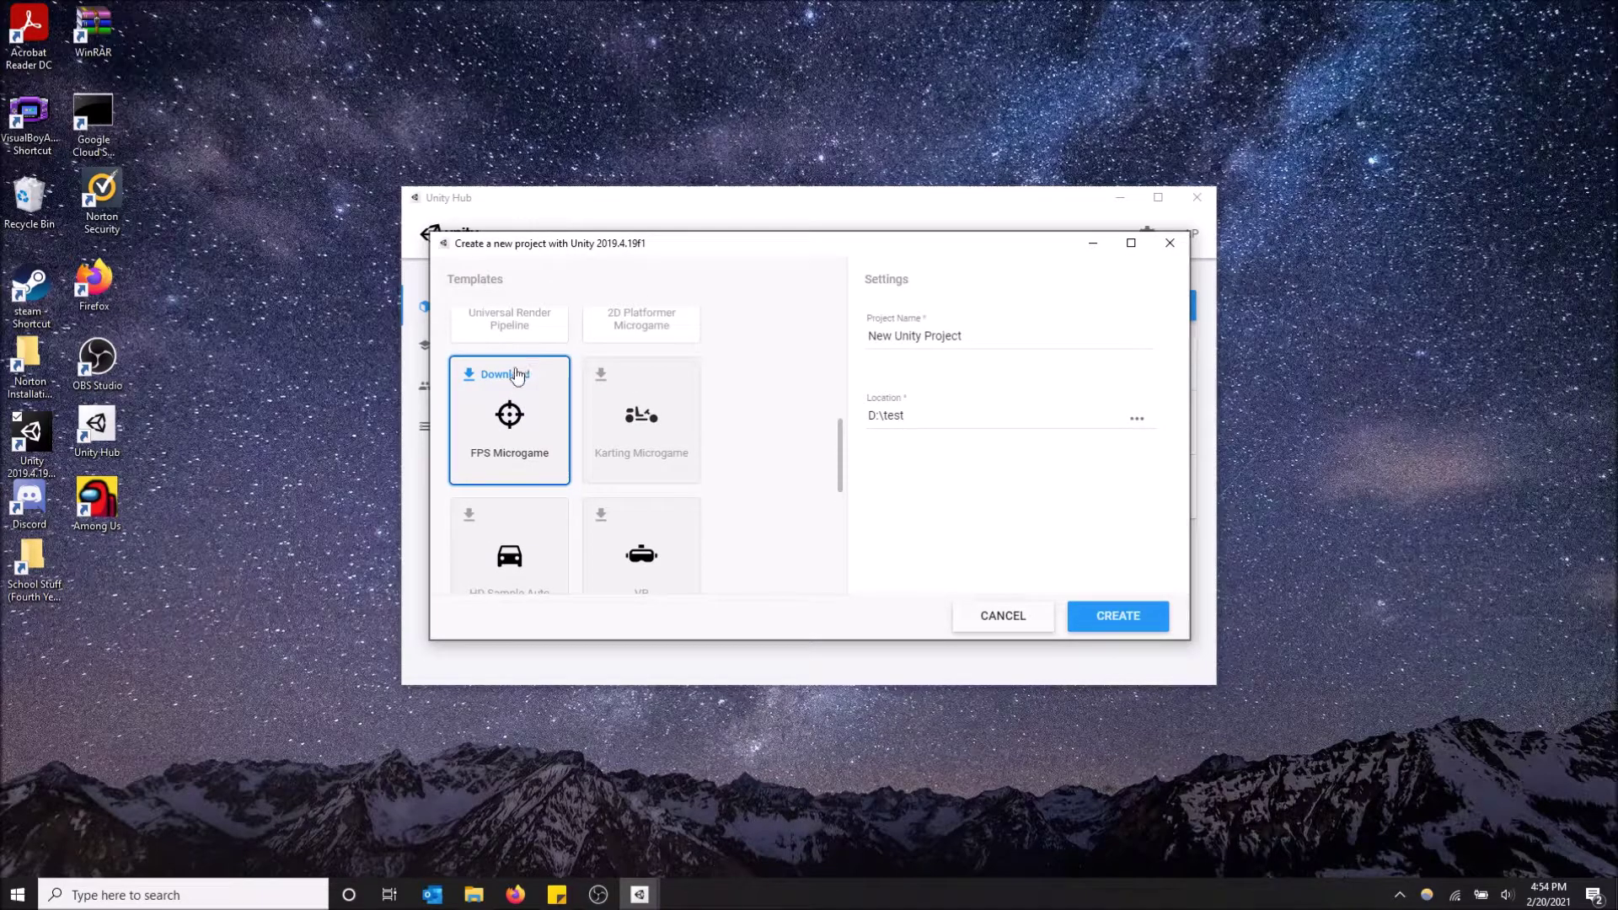
{"action": "left_click", "coordinate": [518, 374]}
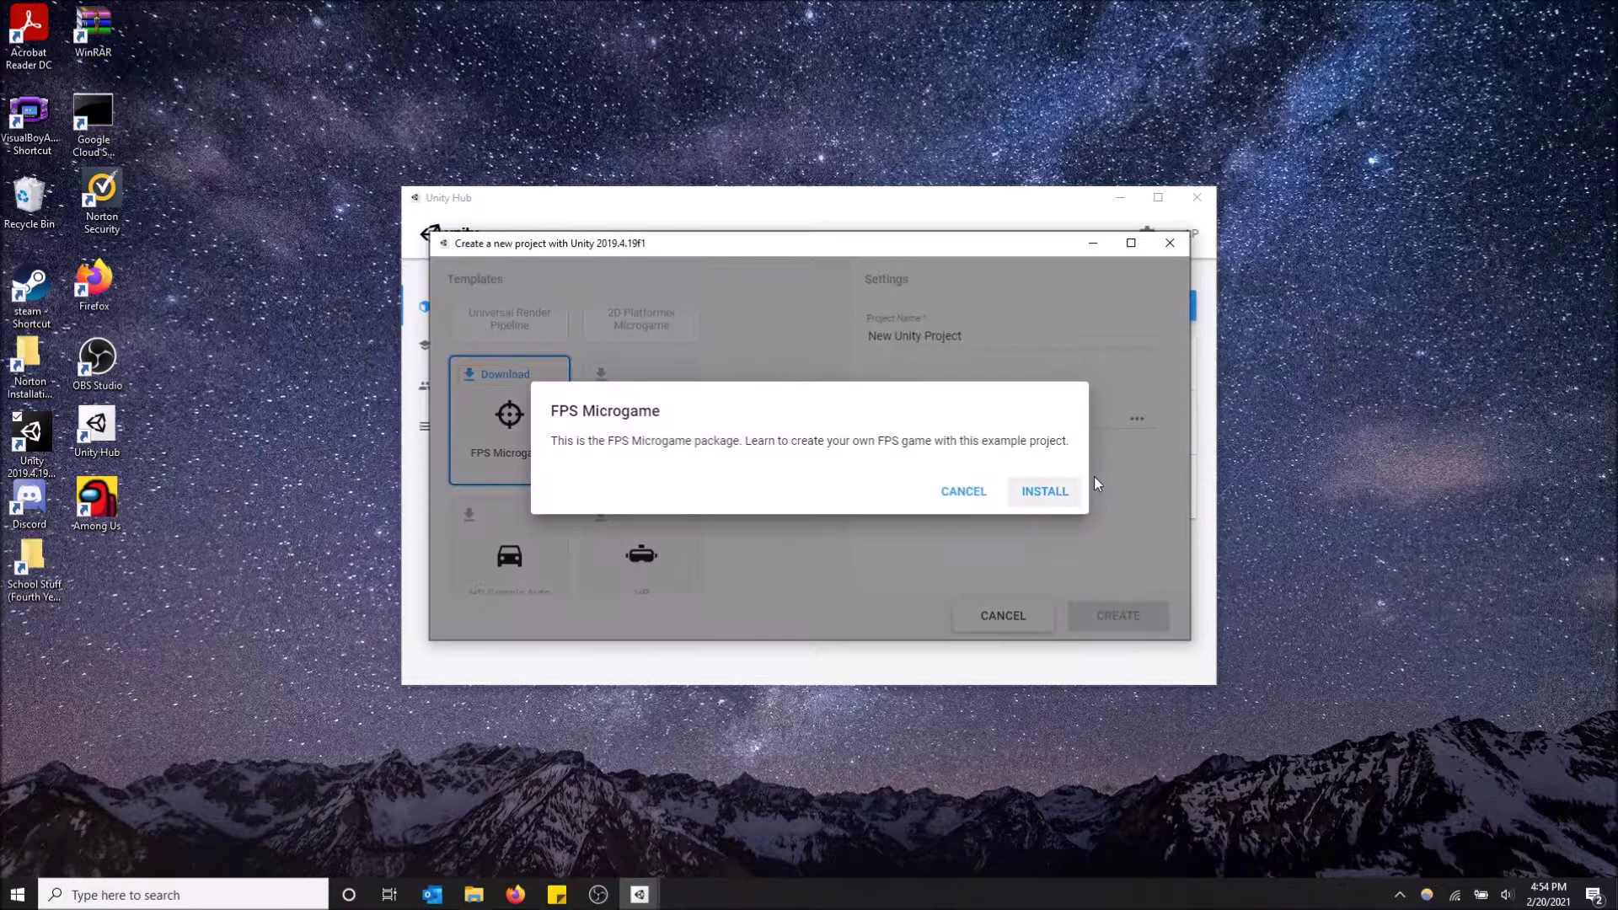
{"action": "left_click", "coordinate": [1058, 493]}
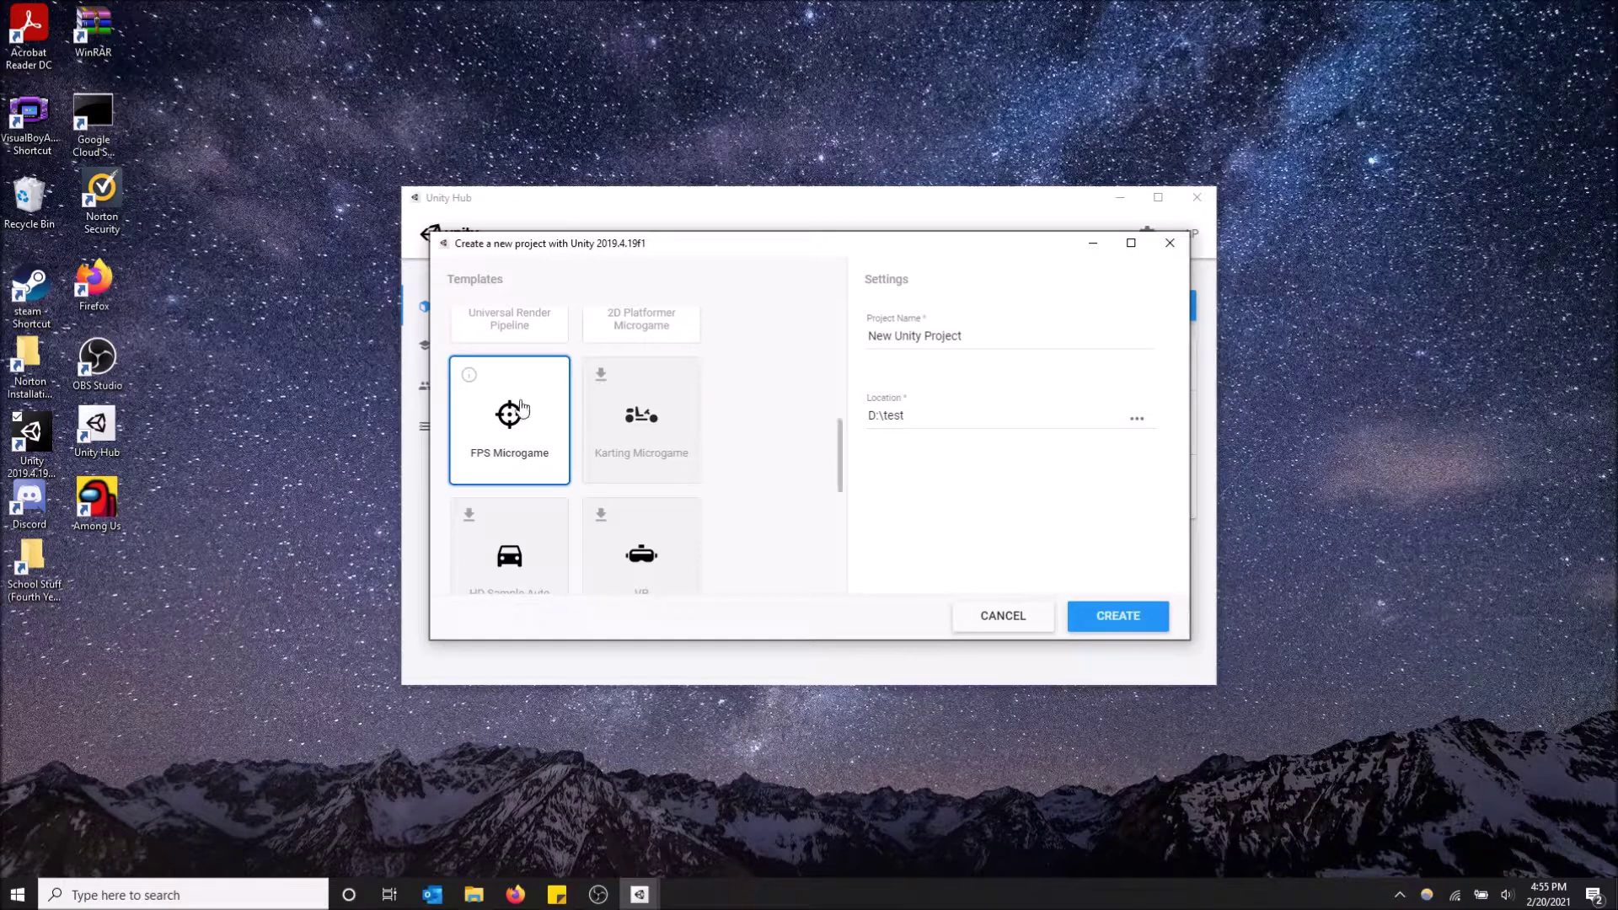
- Name the project fpsgame and create it in D:\test from the FPS Microgame template
{"action": "scroll", "coordinate": [521, 413], "scroll_direction": "up", "scroll_amount": 3}
{"action": "scroll", "coordinate": [521, 440], "scroll_direction": "down", "scroll_amount": 5}
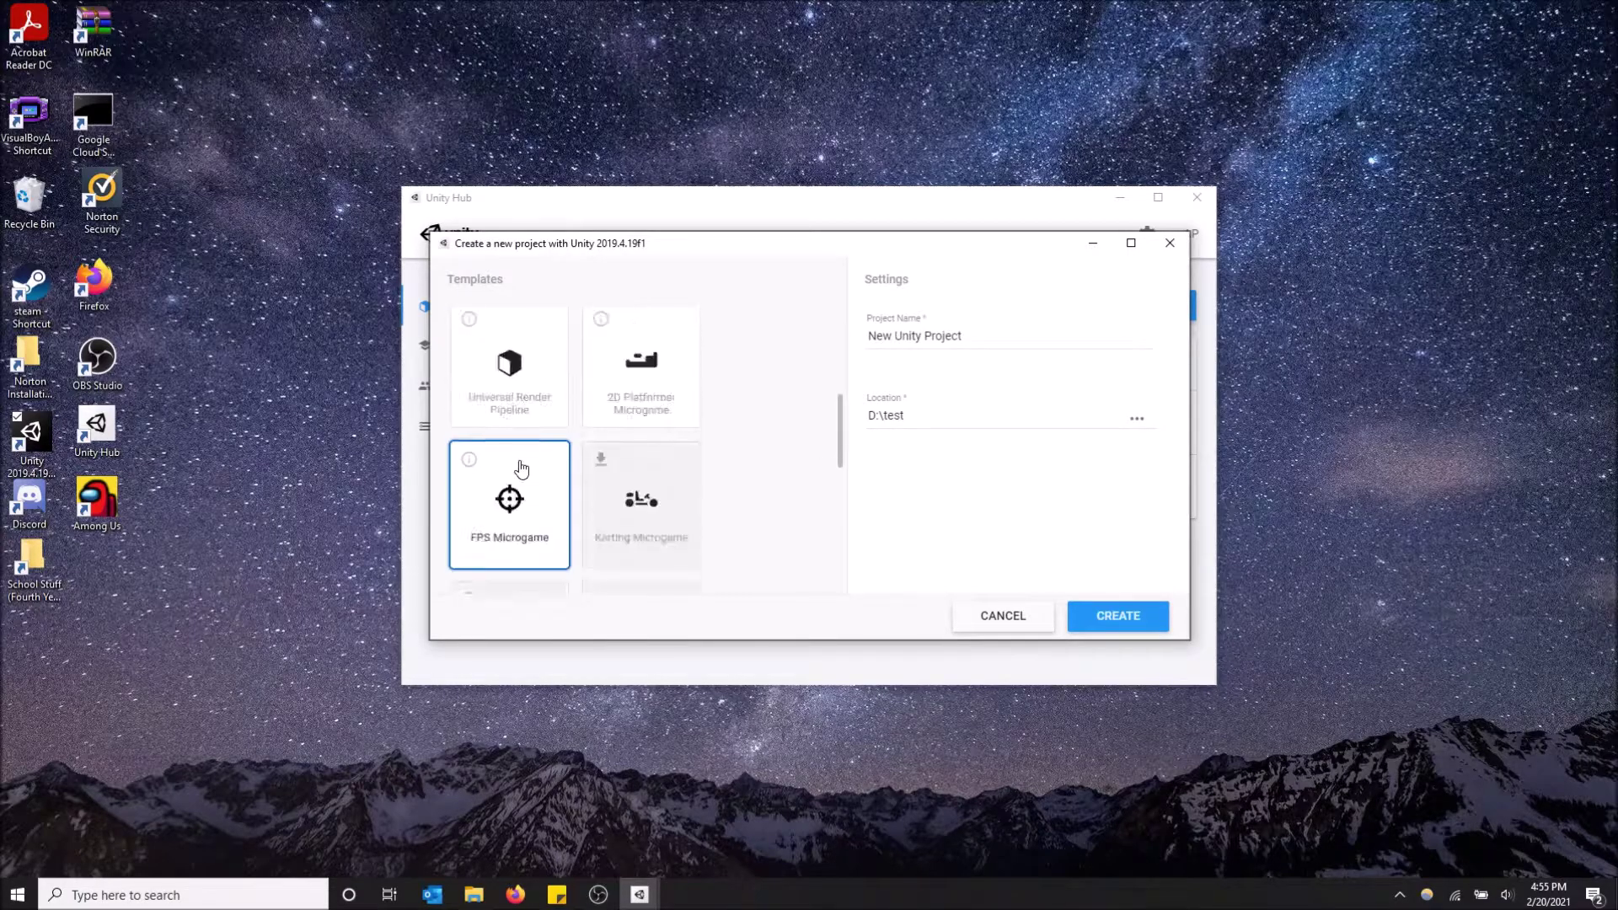
{"action": "scroll", "coordinate": [541, 368], "scroll_direction": "up", "scroll_amount": 4}
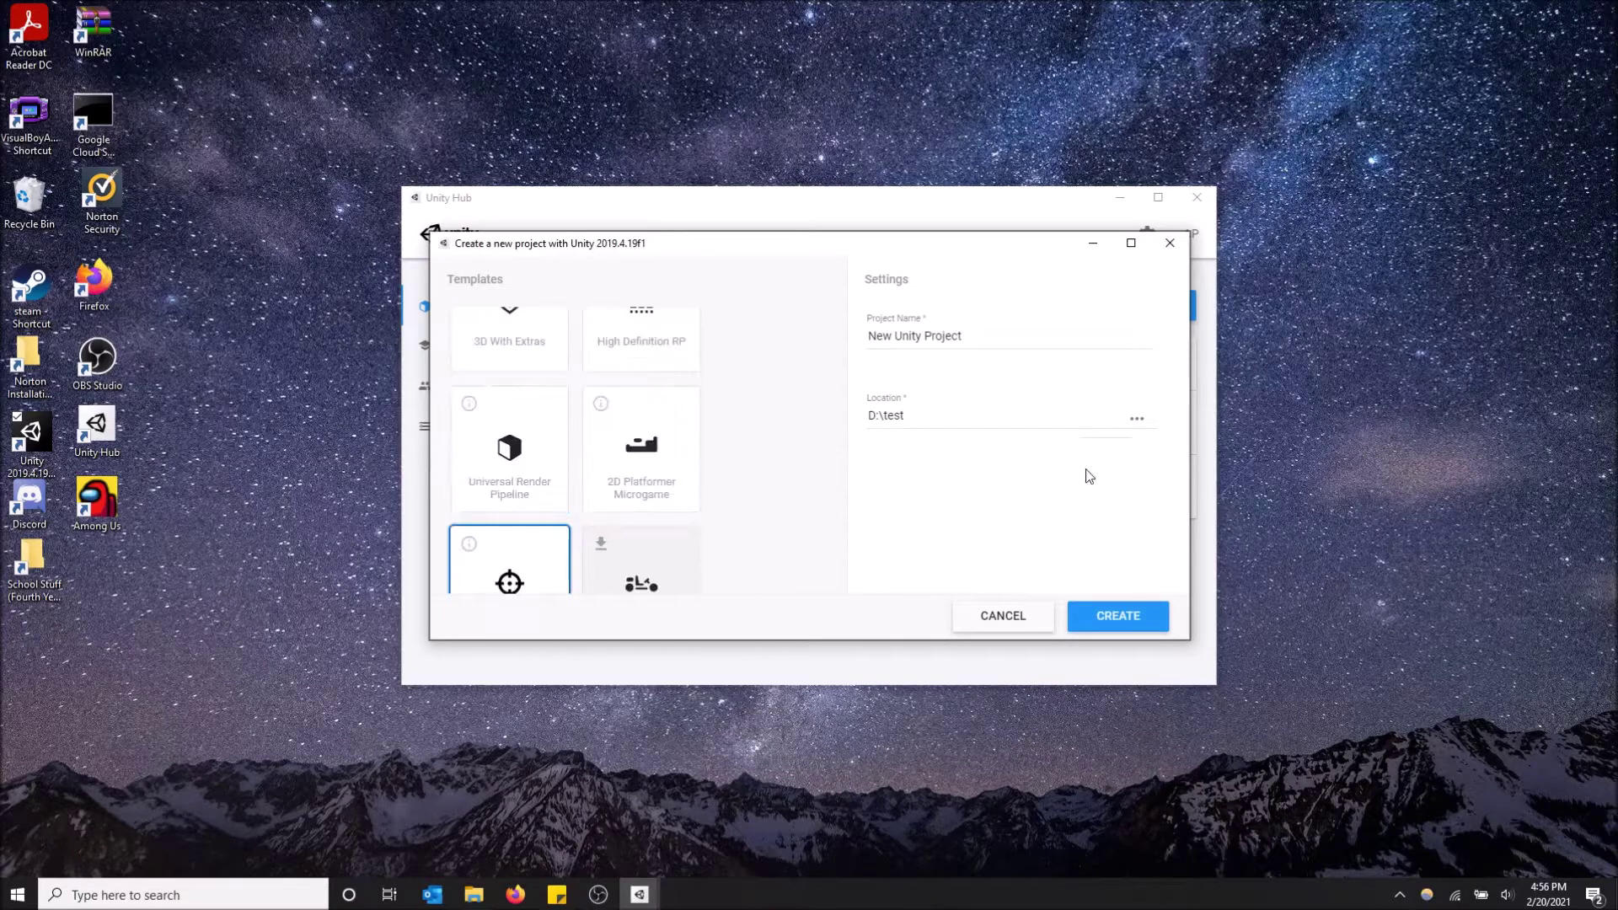
{"action": "left_click", "coordinate": [964, 416]}
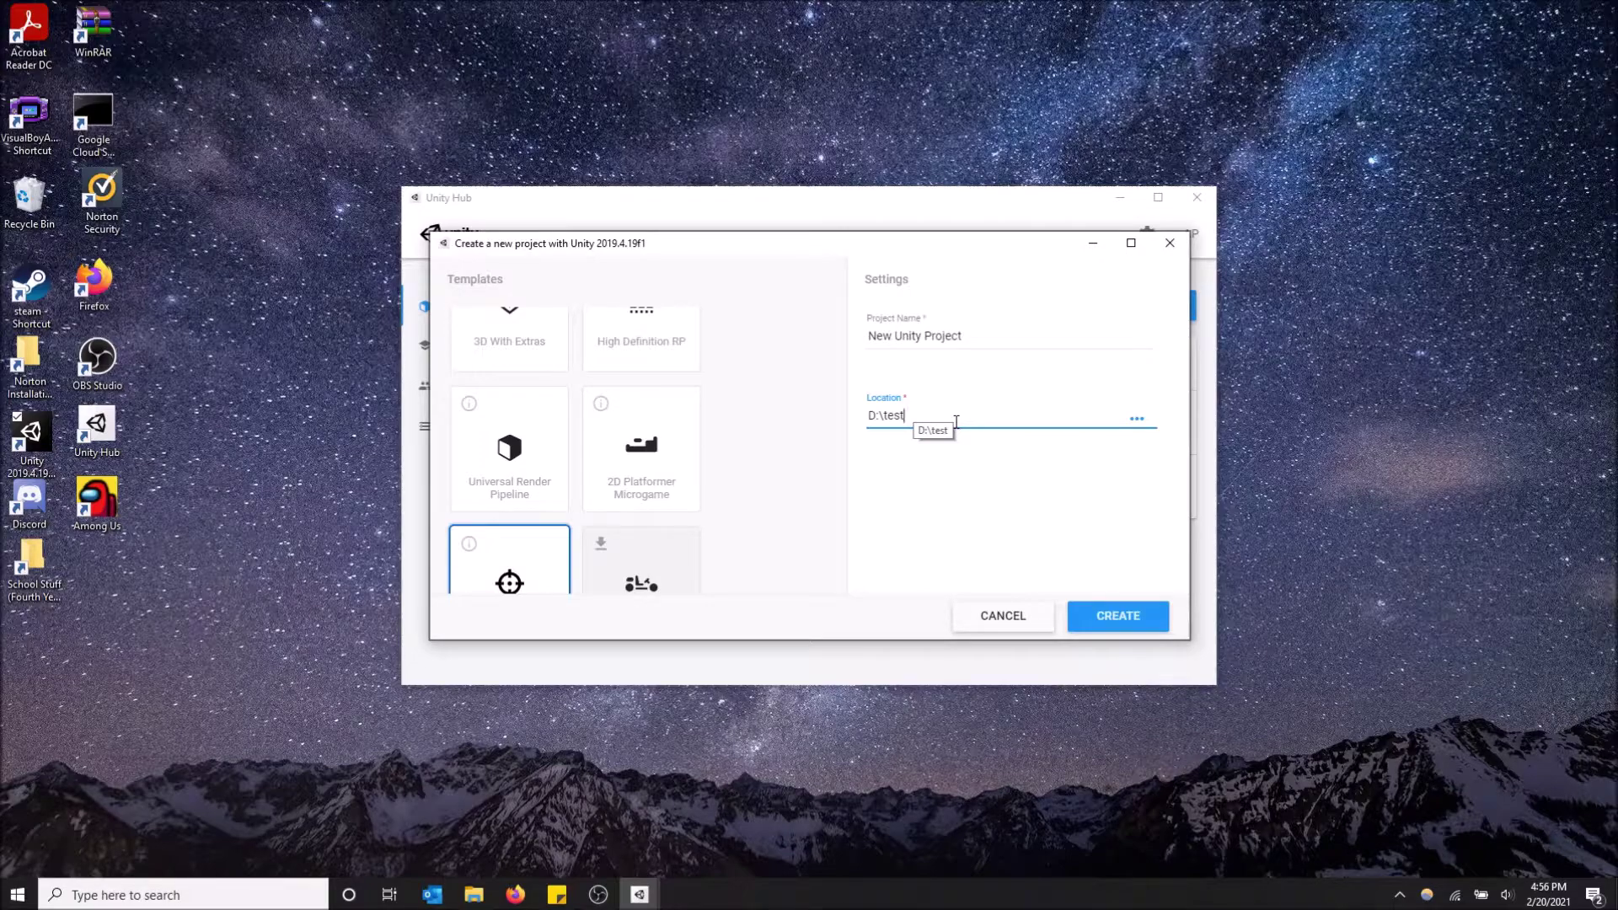
{"action": "left_click", "coordinate": [969, 336]}
{"action": "left_click_drag", "start_coordinate": [973, 336], "coordinate": [828, 323]}
{"action": "type", "text": "fpsgame"}
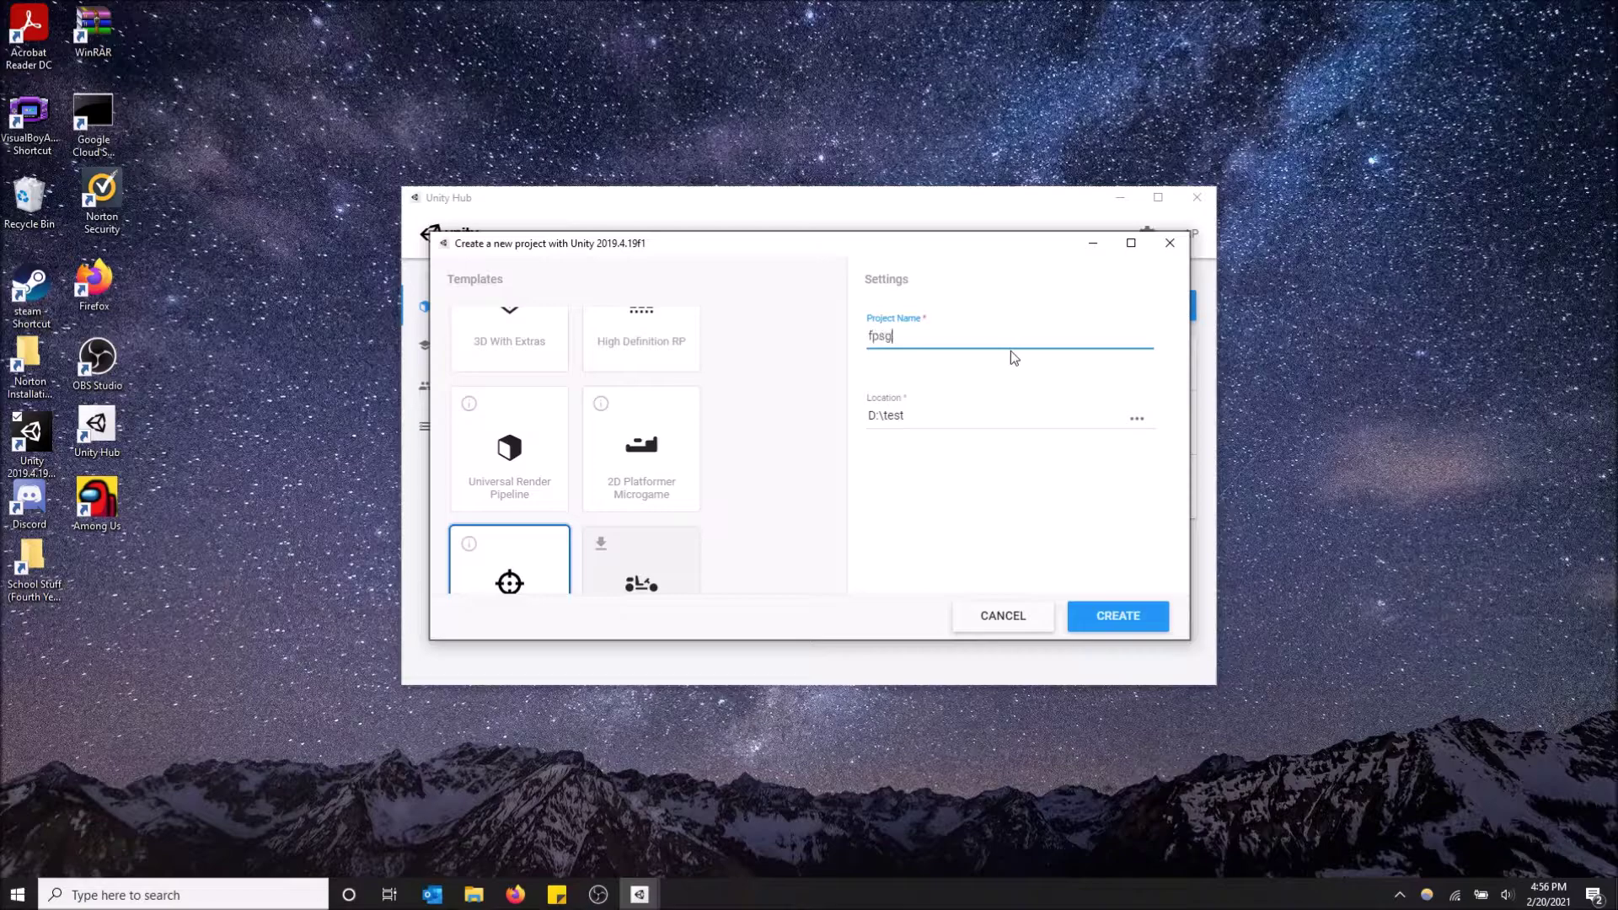
{"action": "left_click", "coordinate": [1112, 616]}
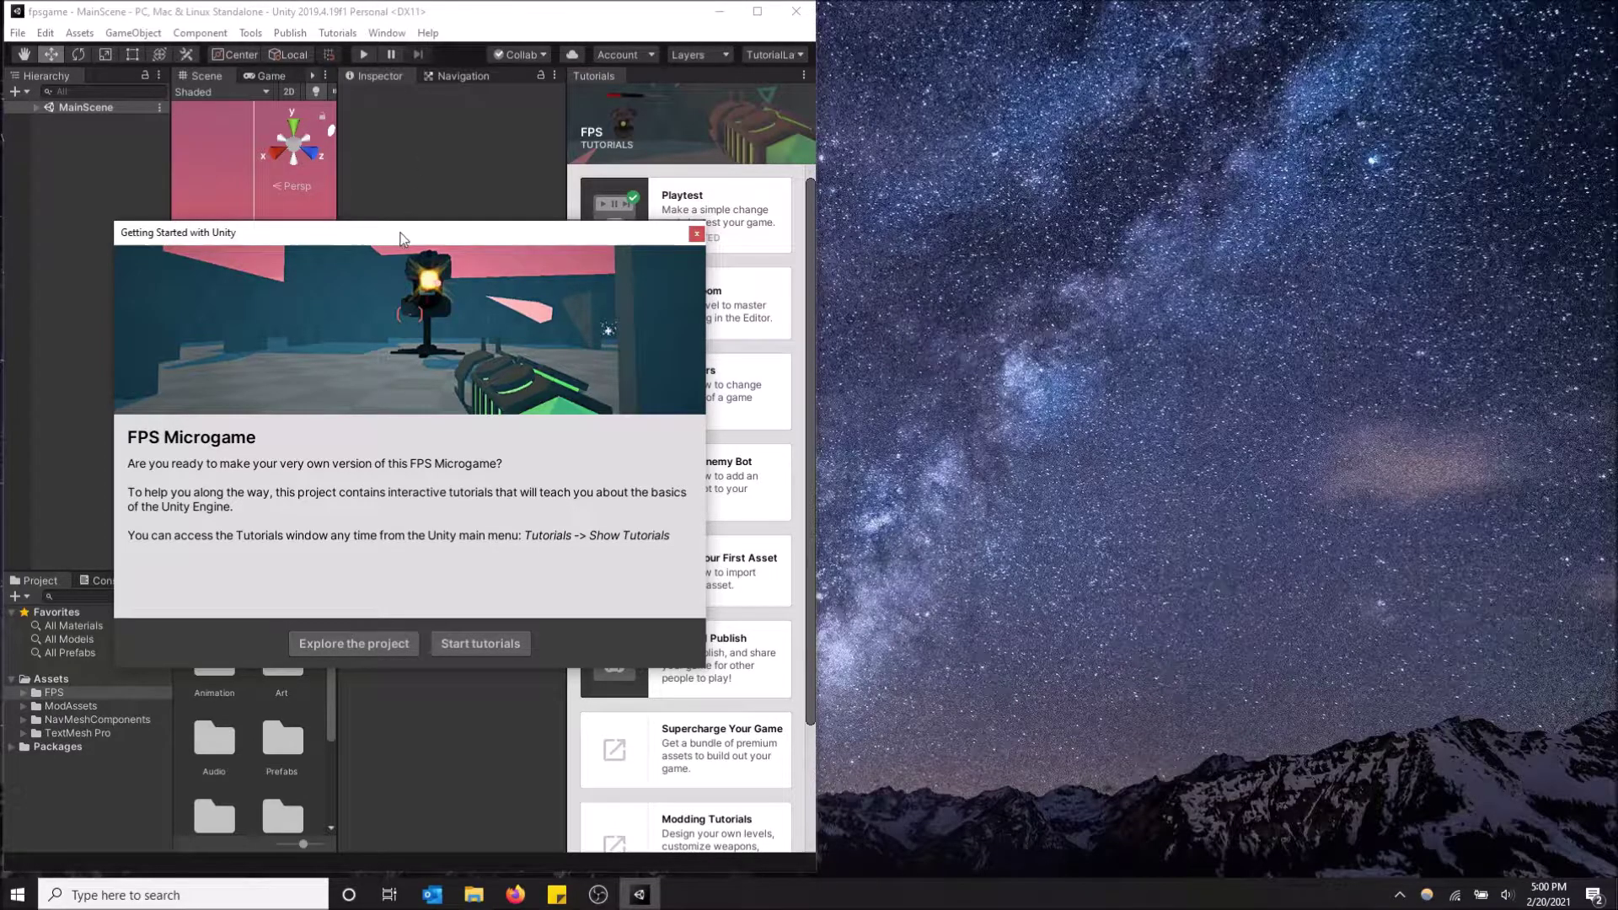
- Choose to explore the project instead of starting the tutorials, and maximize the editor window
{"action": "left_click_drag", "start_coordinate": [401, 239], "coordinate": [465, 190]}
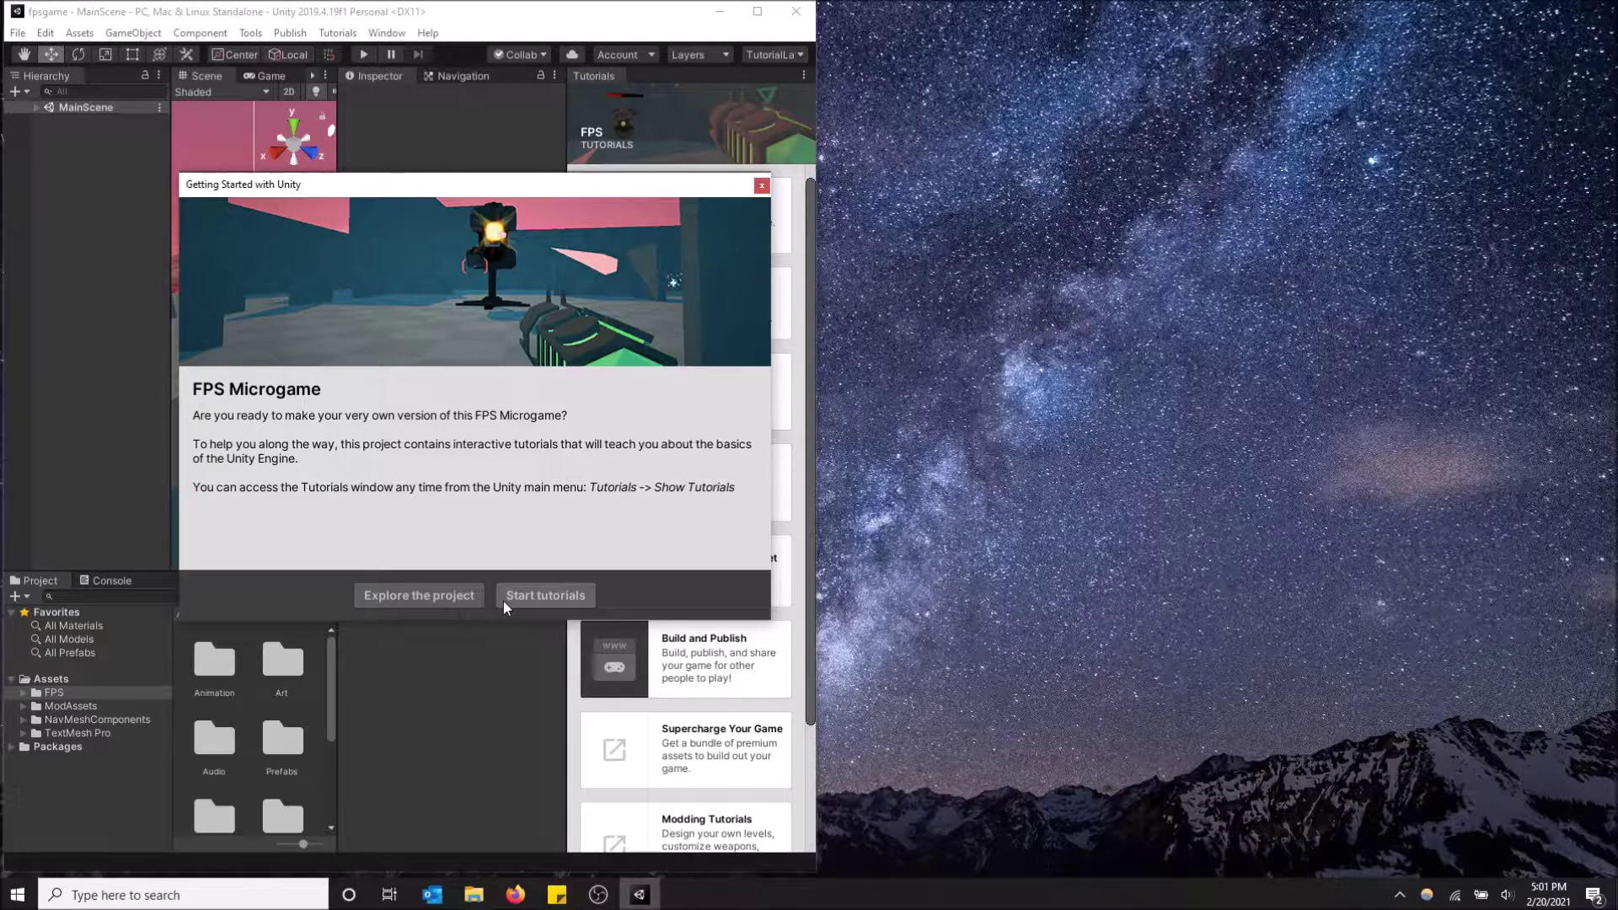
{"action": "left_click", "coordinate": [406, 594]}
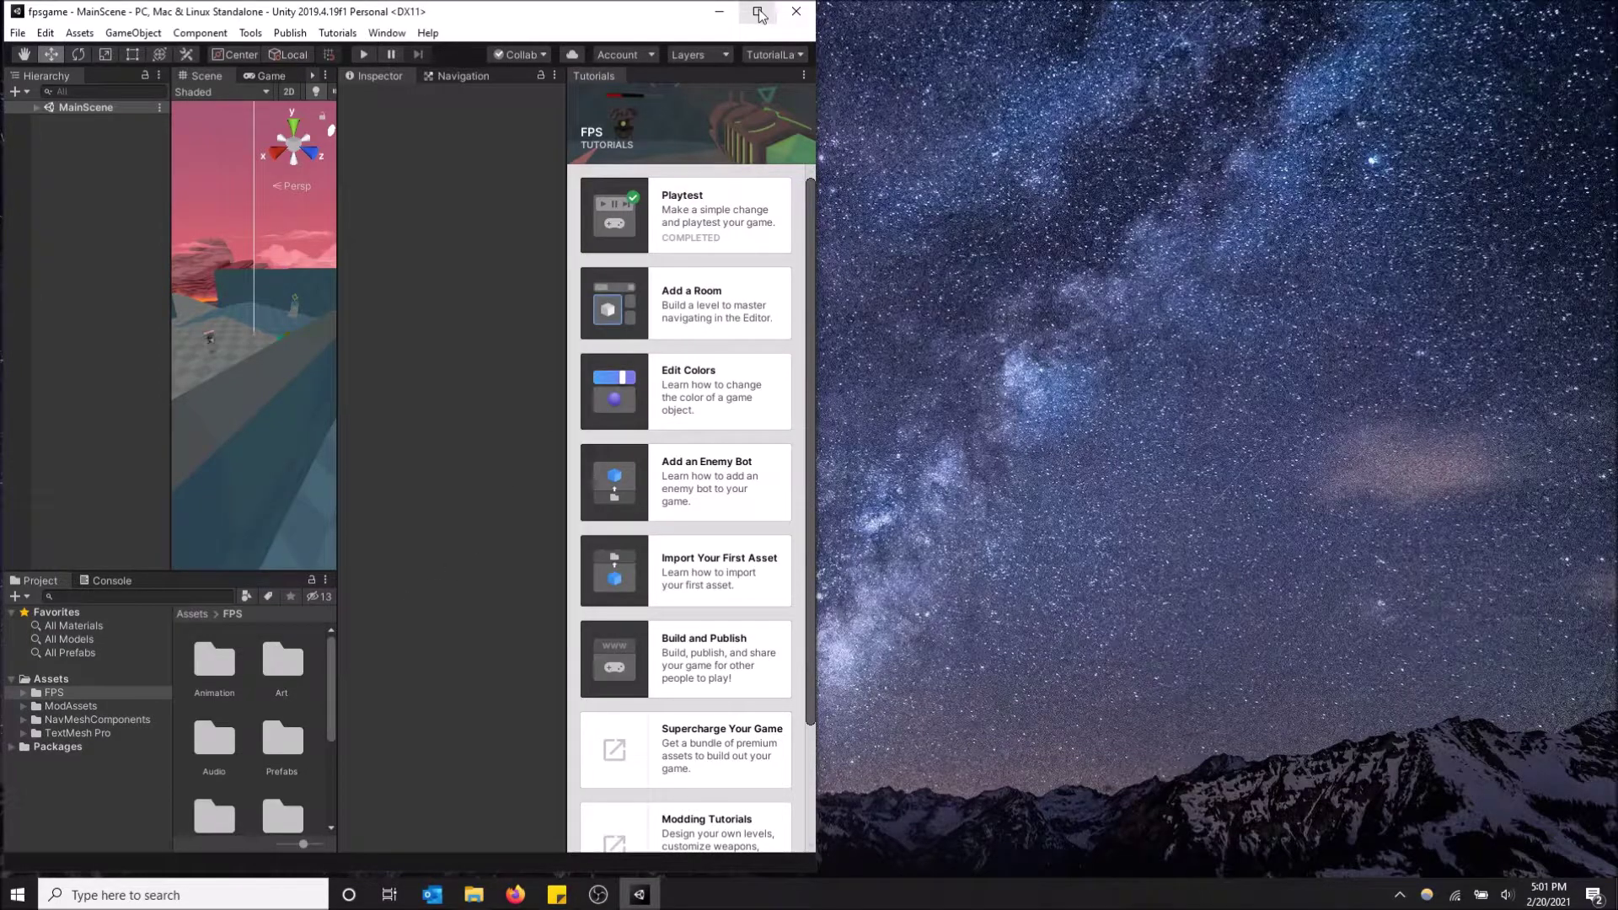
{"action": "left_click", "coordinate": [758, 12]}
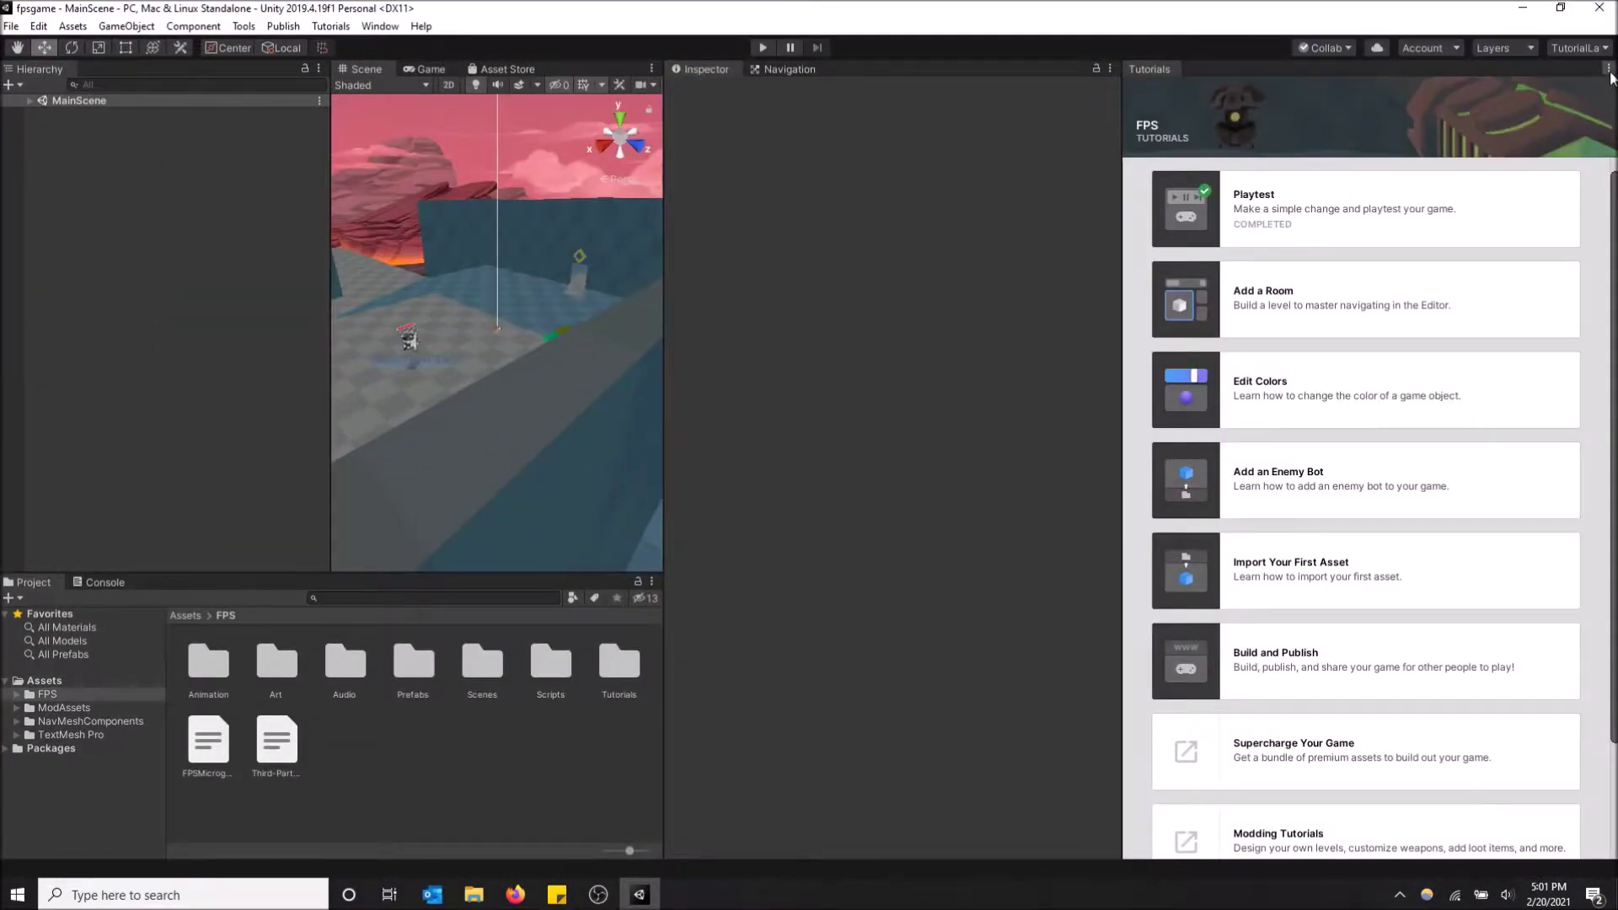
- Close the Tutorials panel and enlarge the Scene view by narrowing the Hierarchy and Inspector
{"action": "left_click", "coordinate": [1608, 69]}
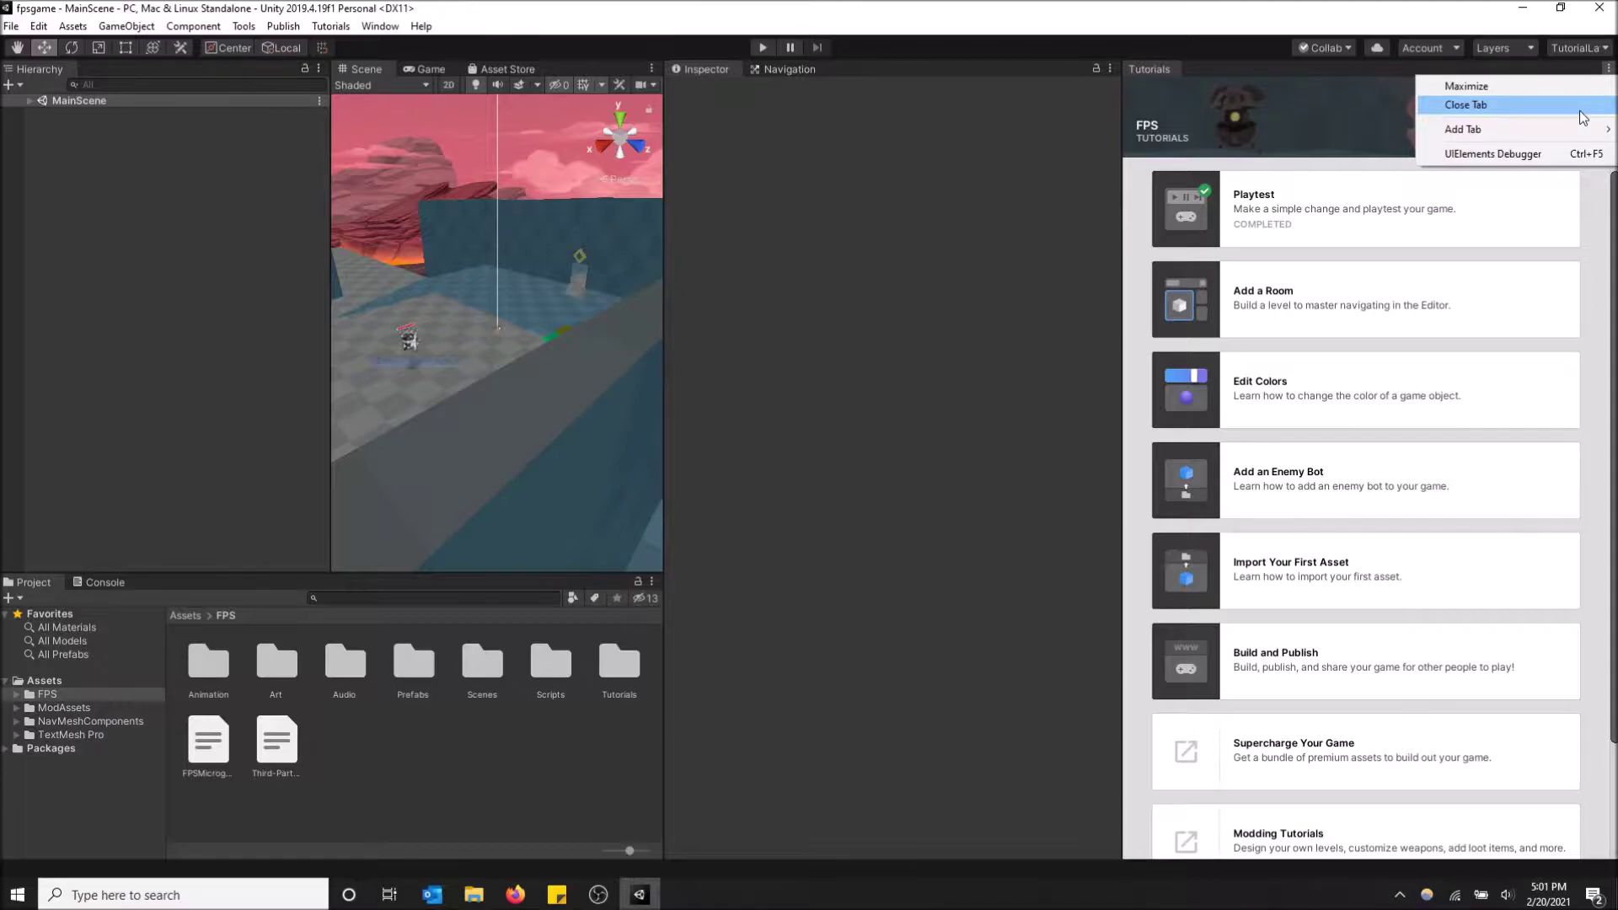
{"action": "left_click", "coordinate": [1583, 118]}
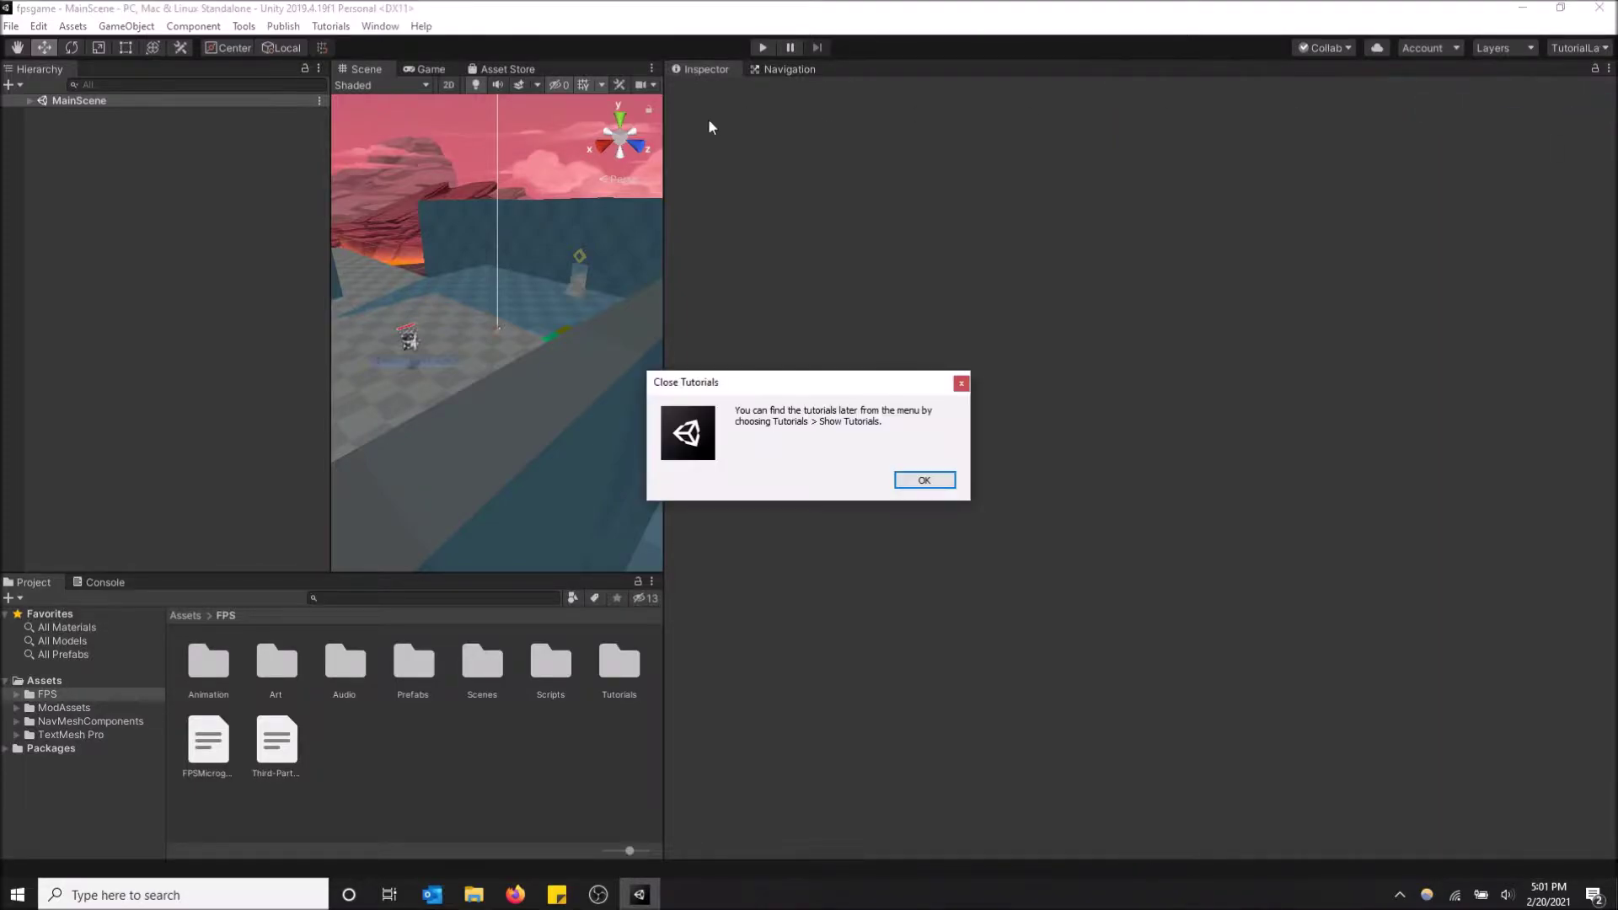
{"action": "left_click", "coordinate": [926, 482]}
{"action": "left_click_drag", "start_coordinate": [662, 354], "coordinate": [1268, 419]}
{"action": "left_click_drag", "start_coordinate": [522, 353], "coordinate": [205, 329]}
{"action": "left_click_drag", "start_coordinate": [1049, 386], "coordinate": [1277, 407]}
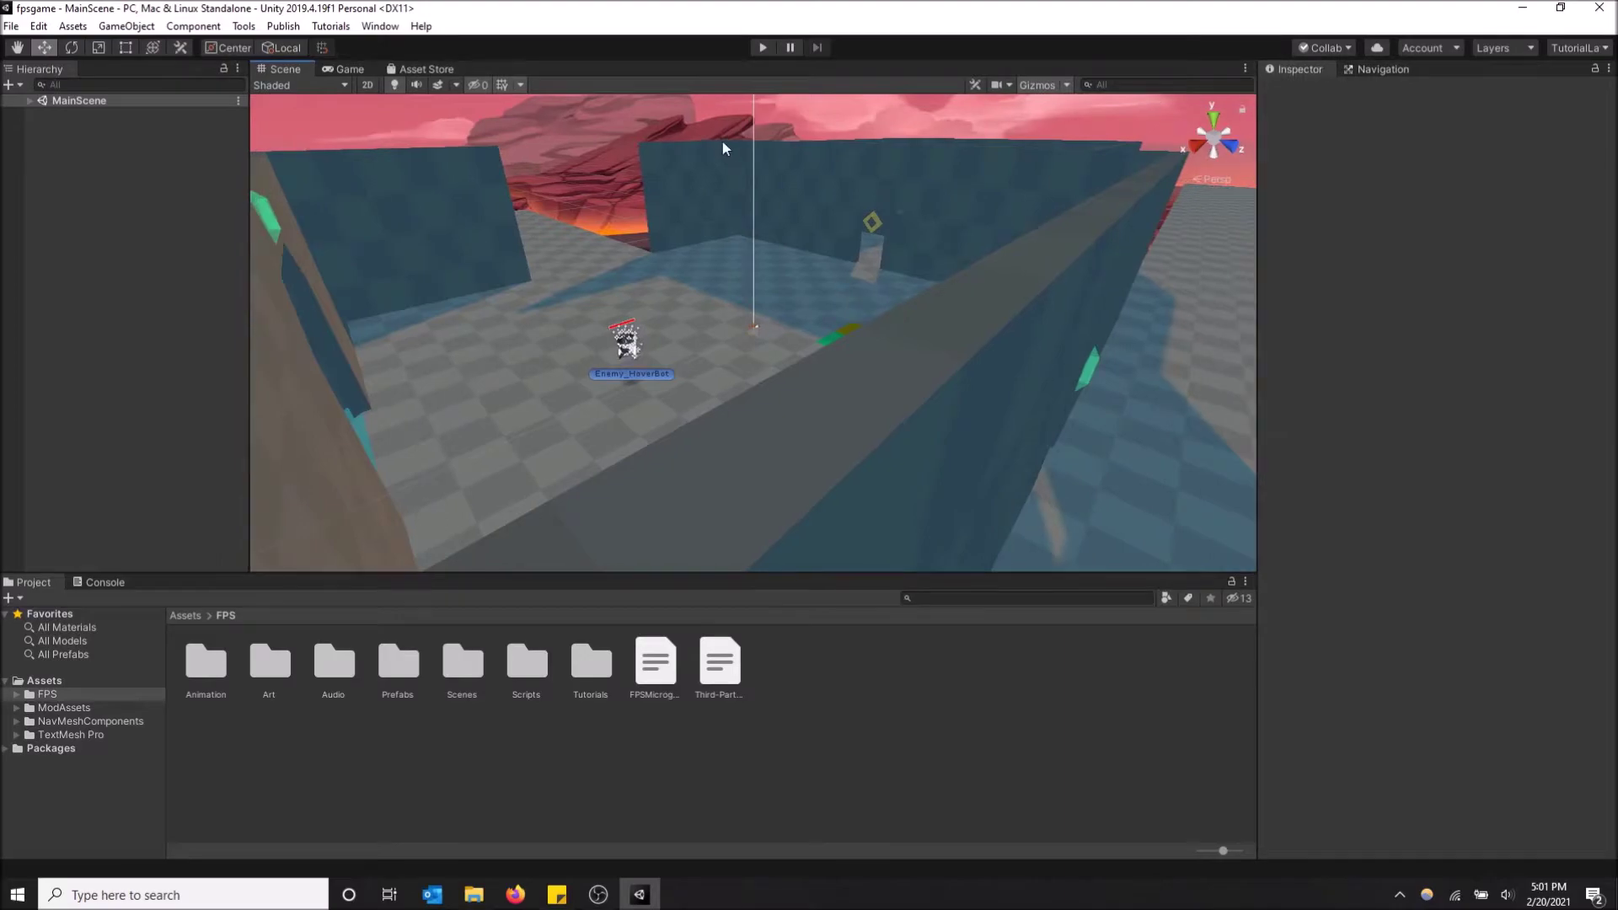
- Playtest MainScene, moving through the first doorway and shooting the enemy in the next room
{"action": "left_click", "coordinate": [764, 47]}
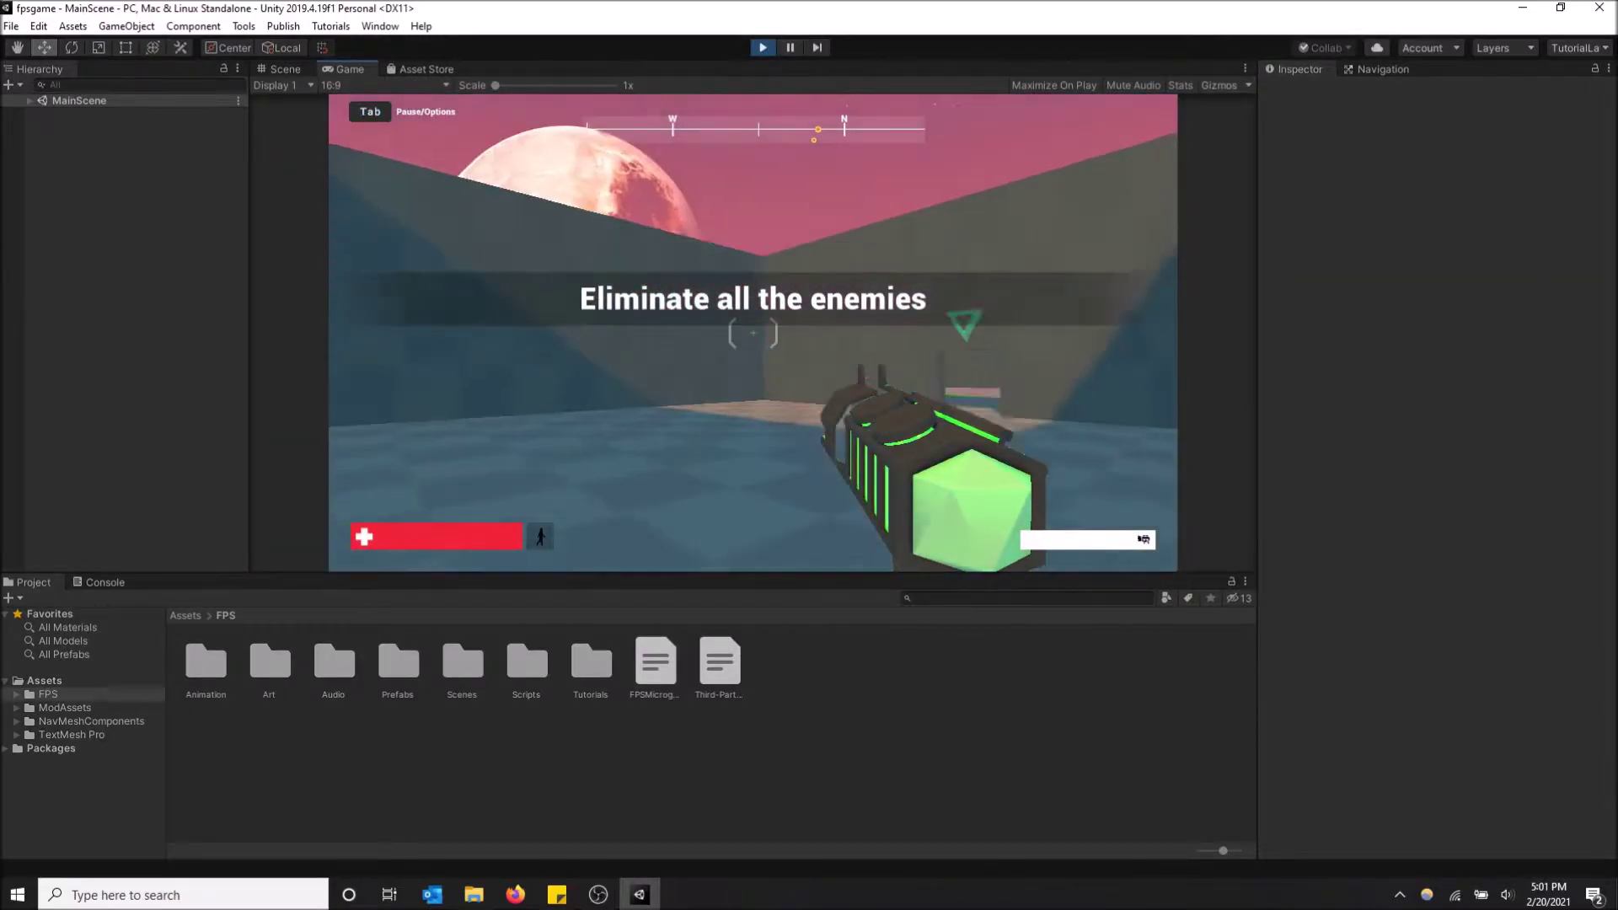
{"action": "key", "text": "w"}
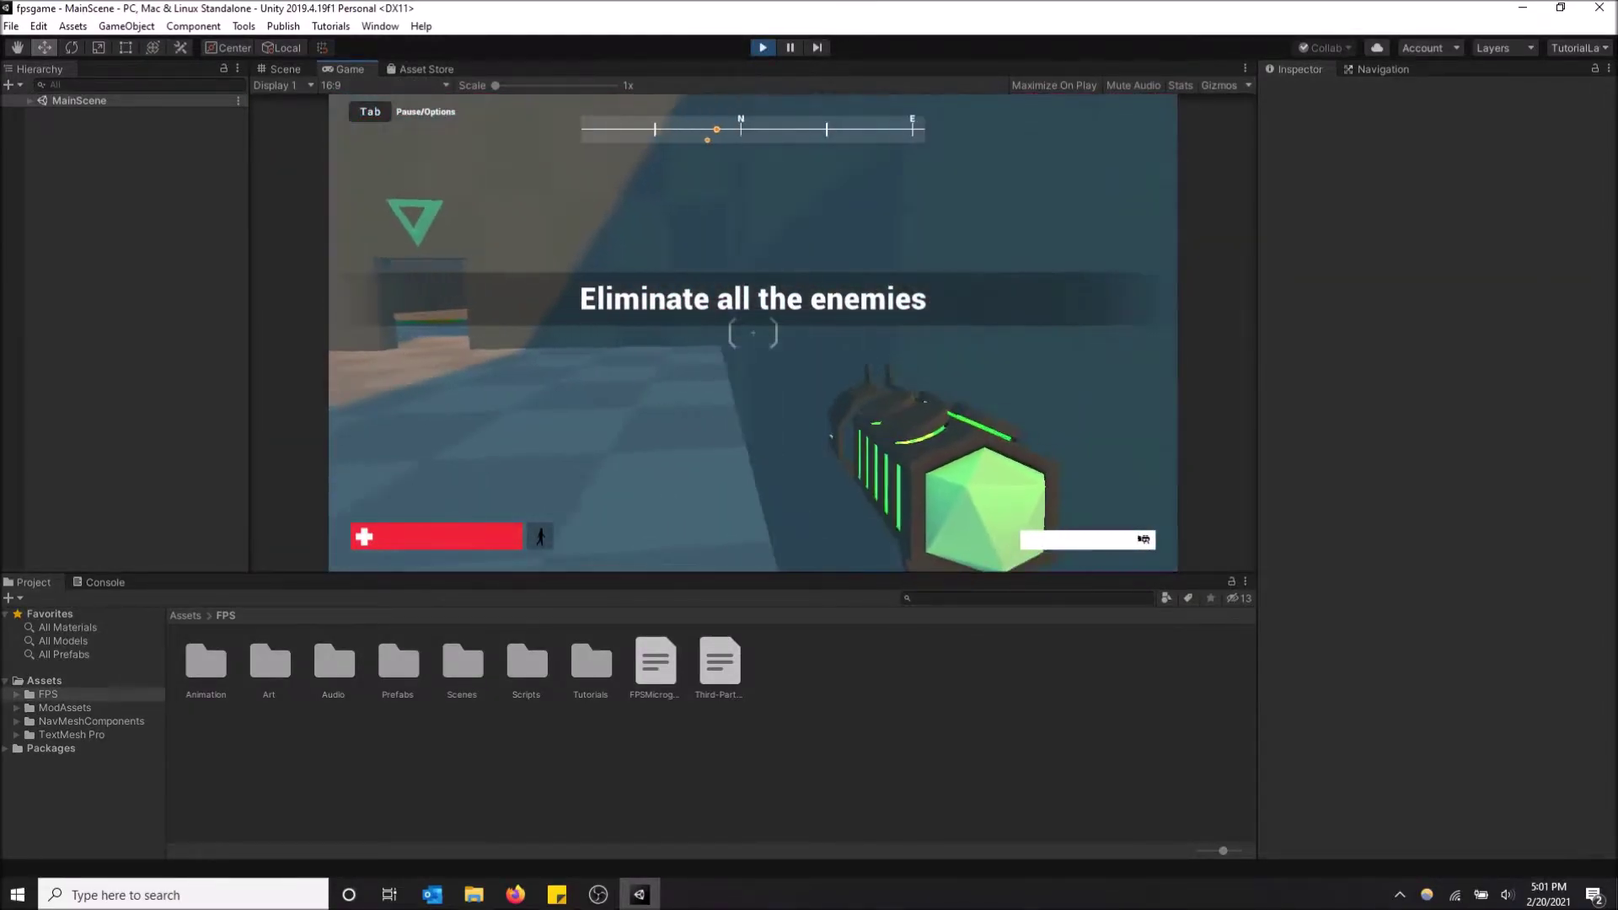
{"action": "left_click", "coordinate": [753, 333]}
{"action": "left_click", "coordinate": [753, 333]}
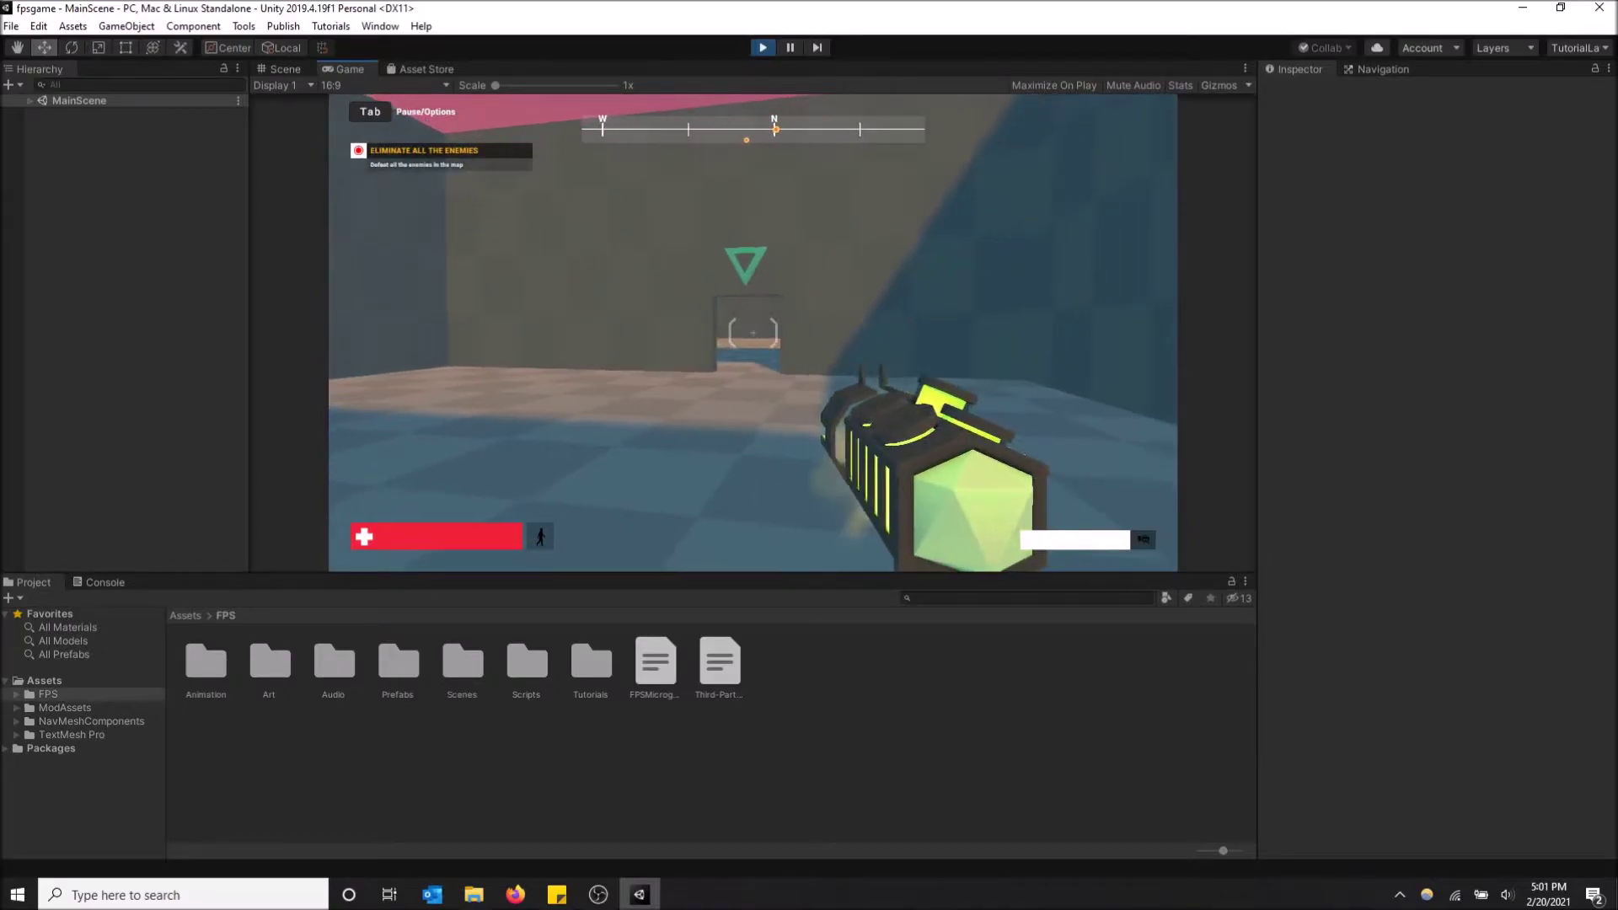
{"action": "key", "text": "w"}
{"action": "left_click", "coordinate": [753, 333]}
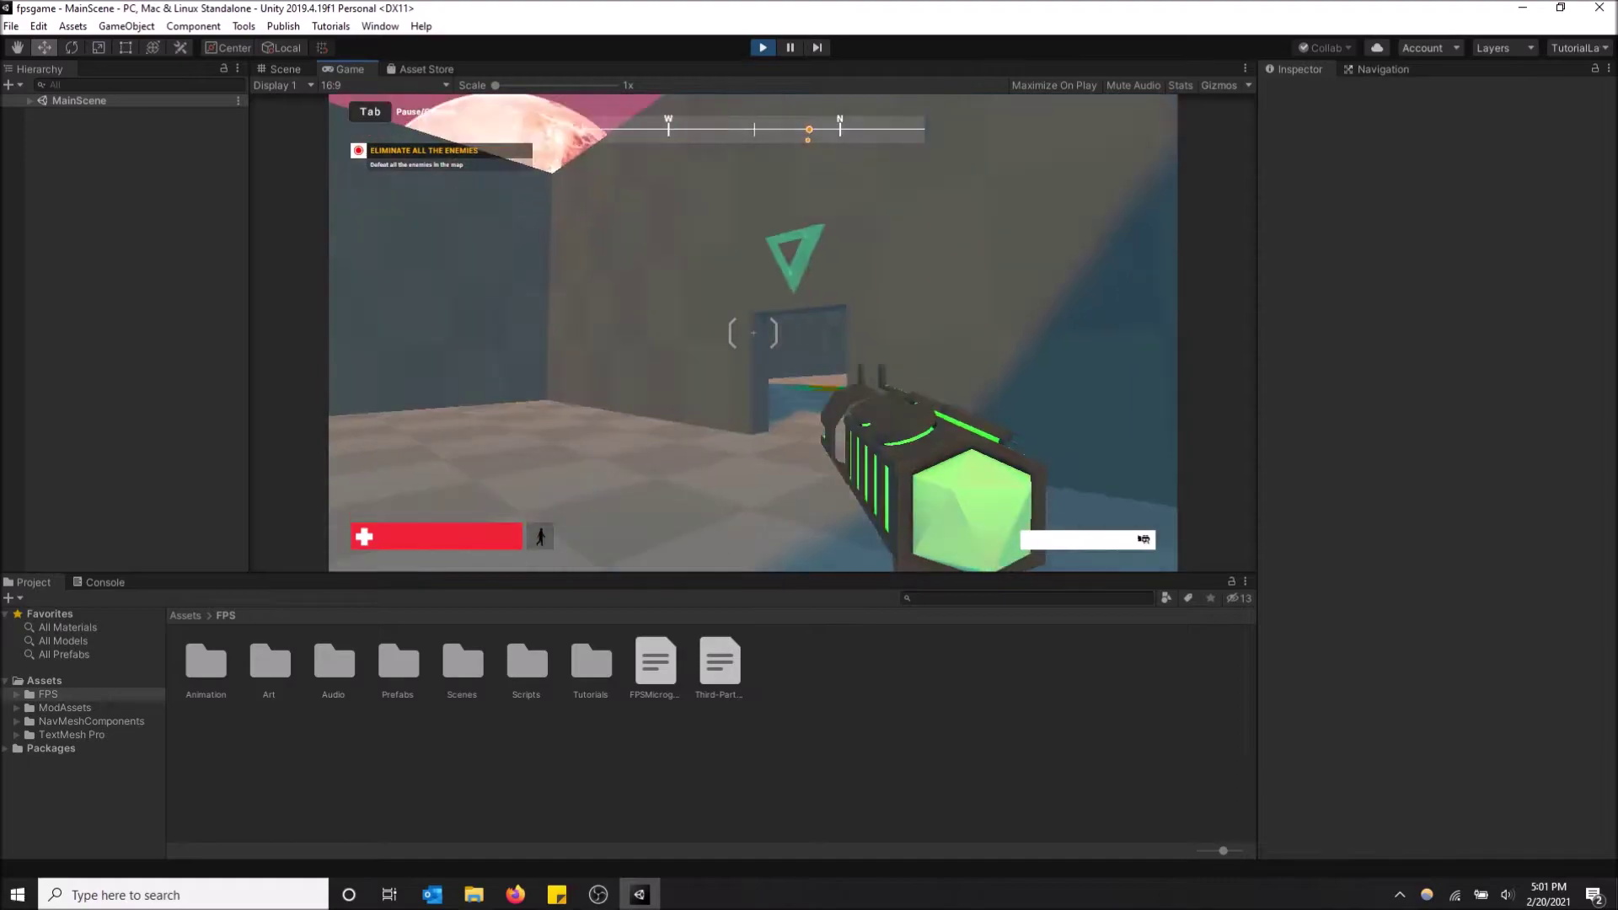
{"action": "key", "text": "w"}
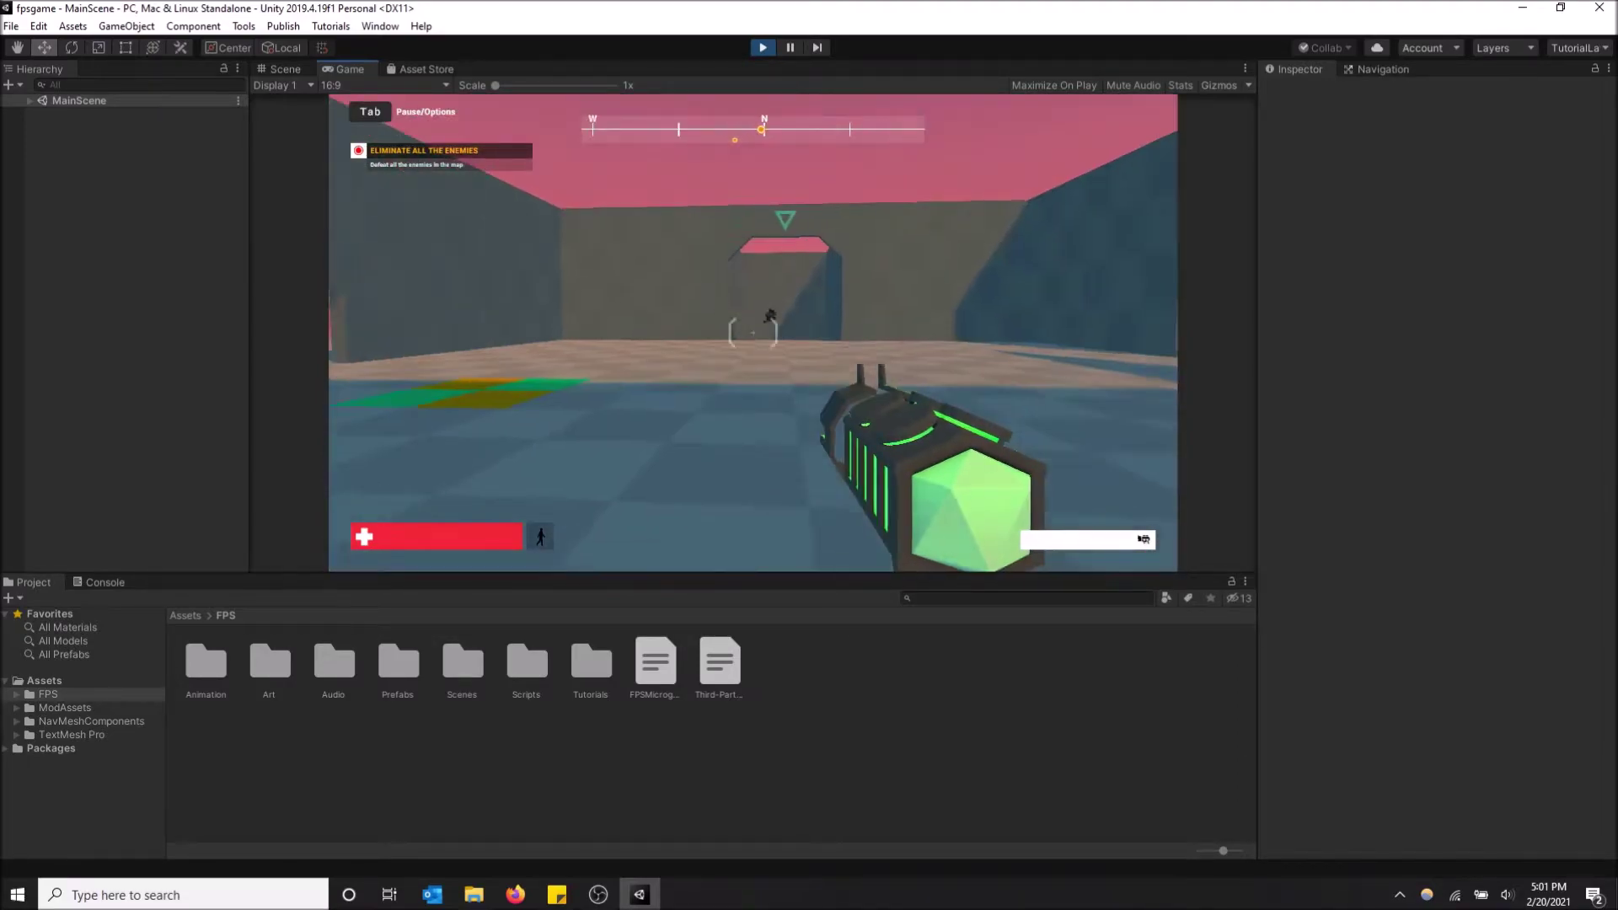
{"action": "left_click", "coordinate": [752, 333]}
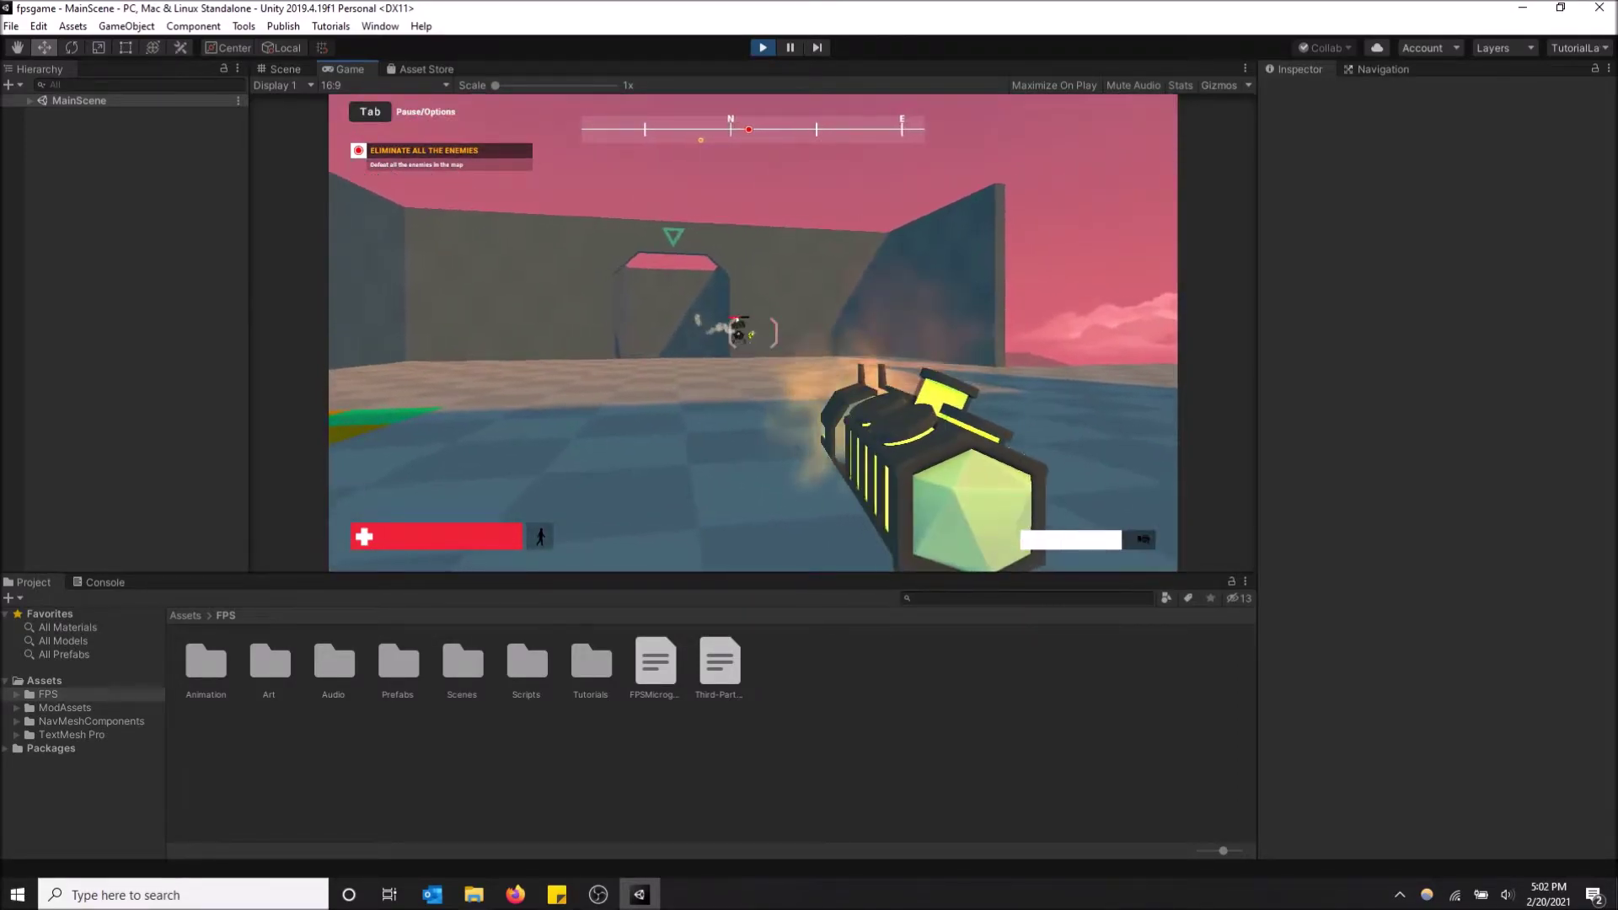
{"action": "left_click", "coordinate": [753, 333]}
{"action": "key", "text": "w"}
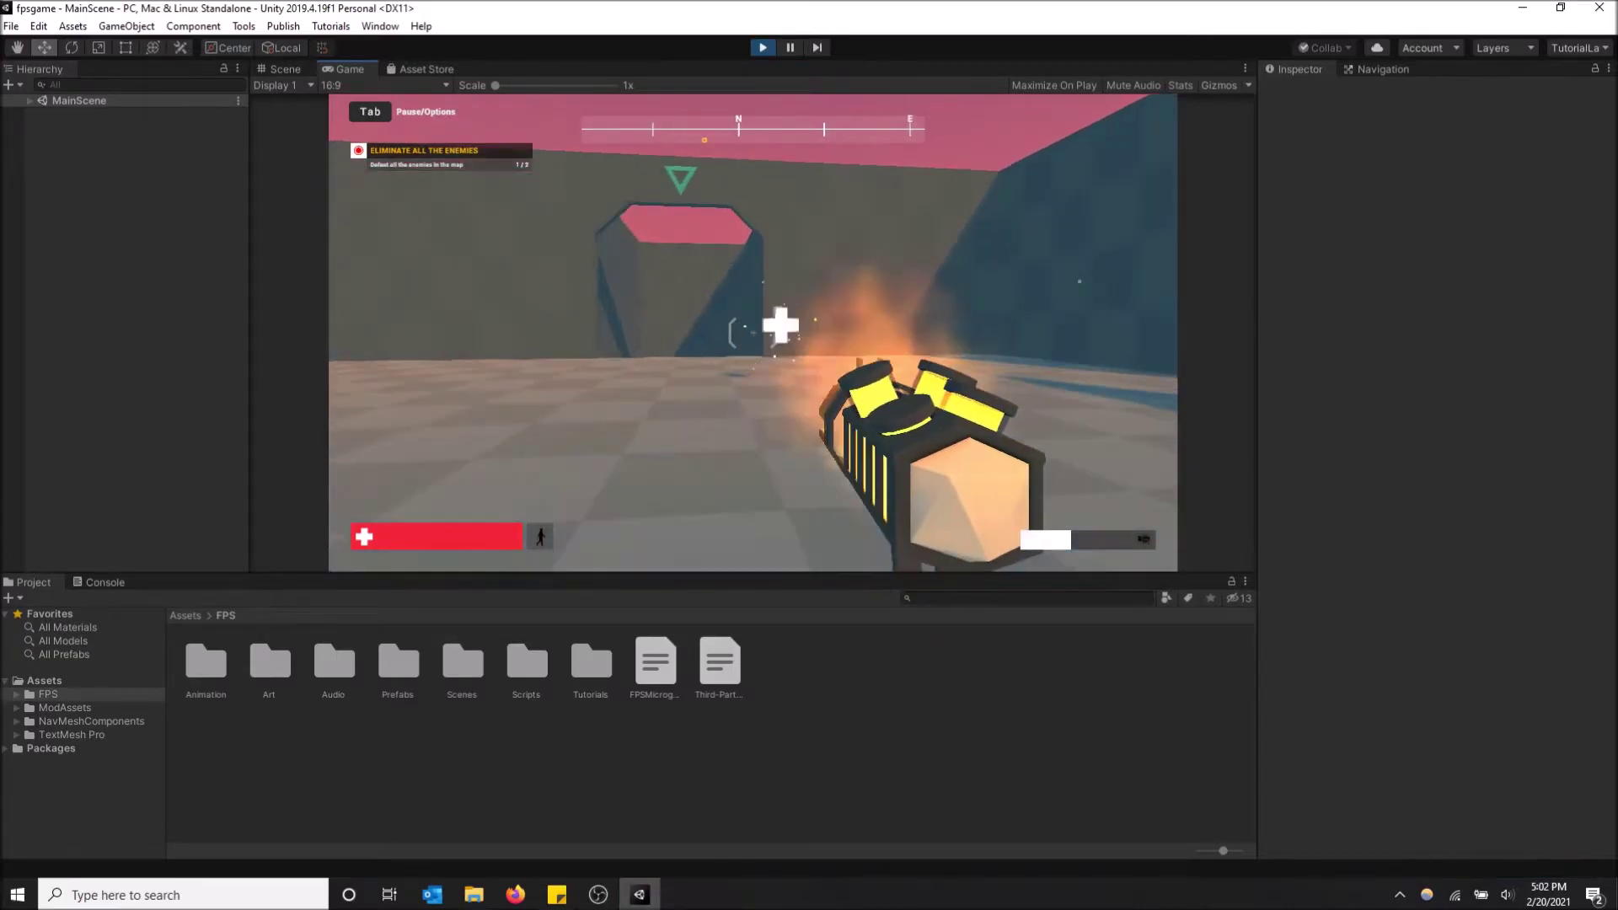
- Explore the running level on foot, including the open ground outside the walls and the remaining rooms
{"action": "key", "text": "w"}
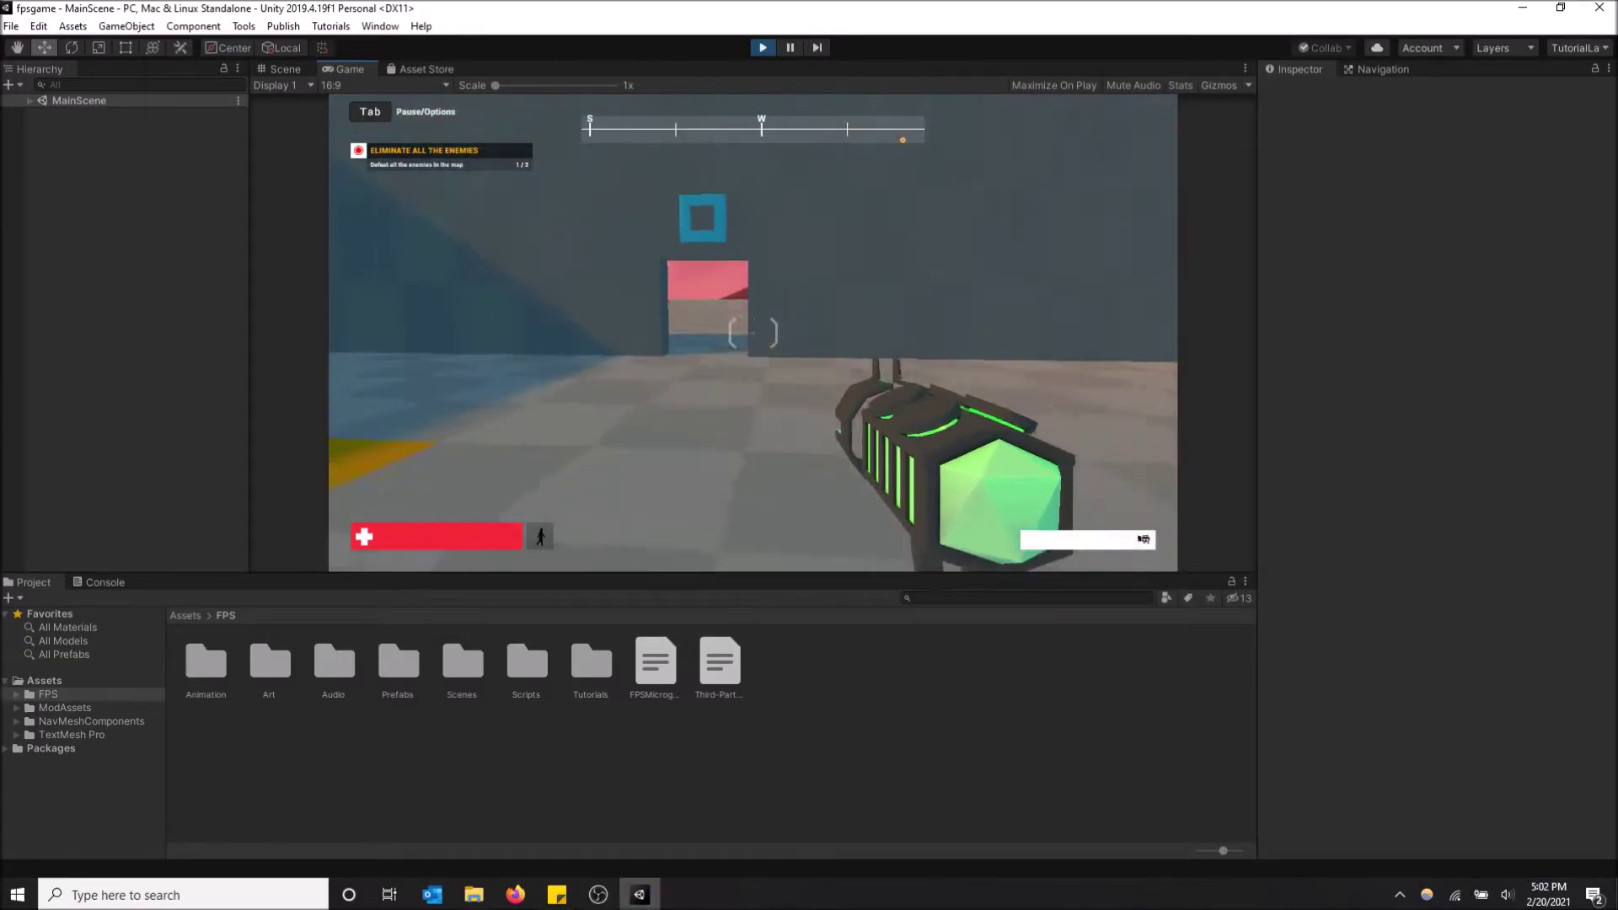
{"action": "key", "text": "w"}
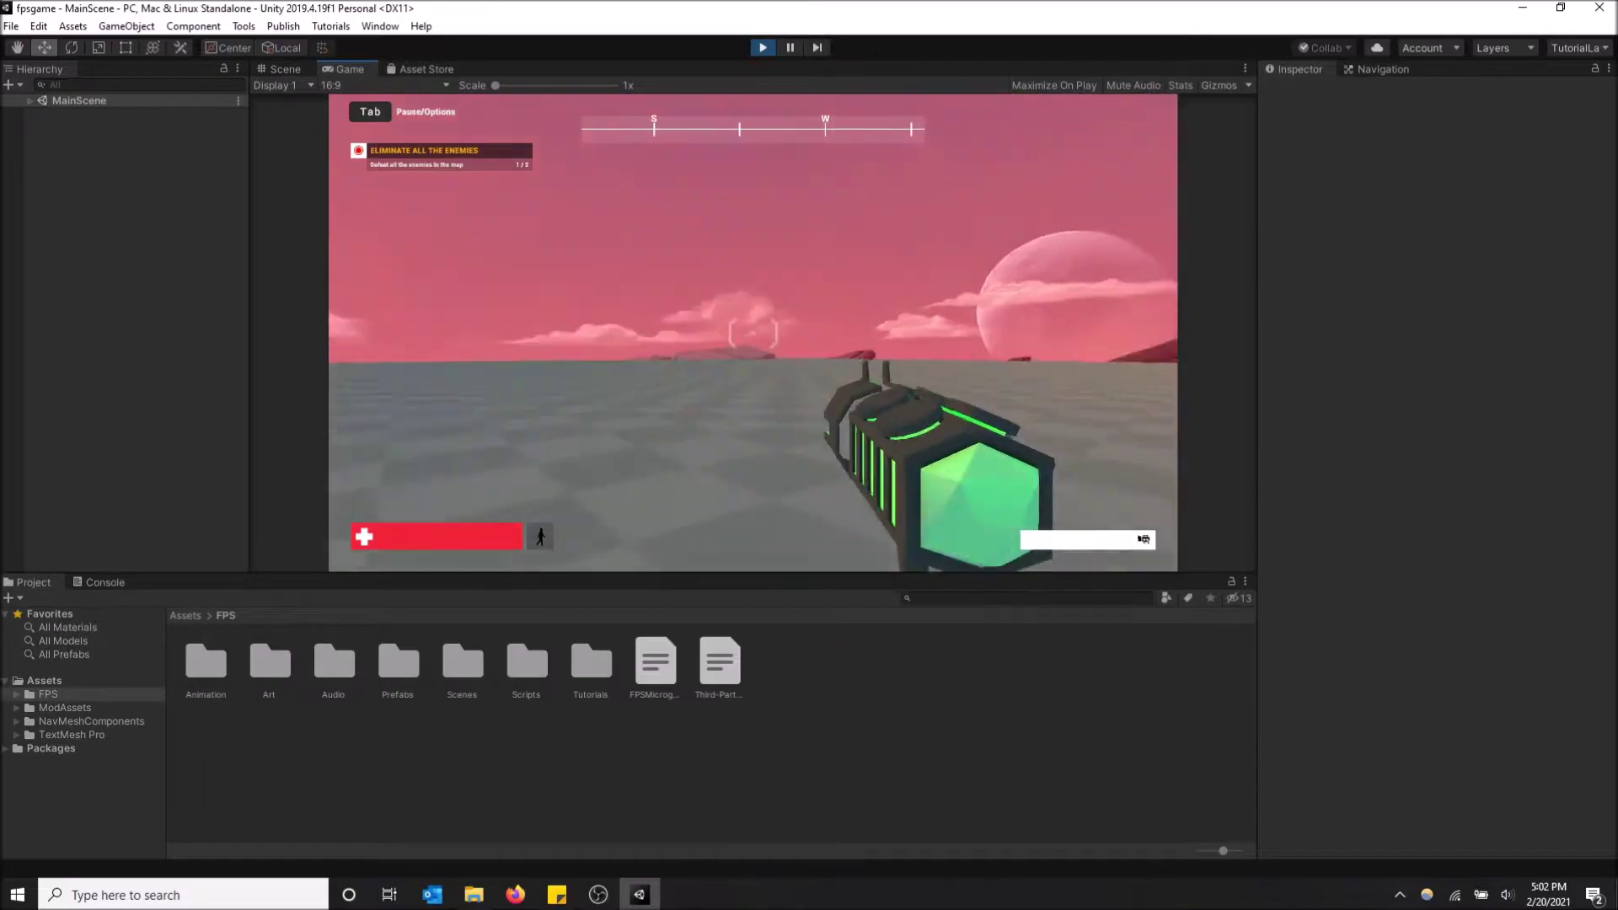
{"action": "key", "text": "w"}
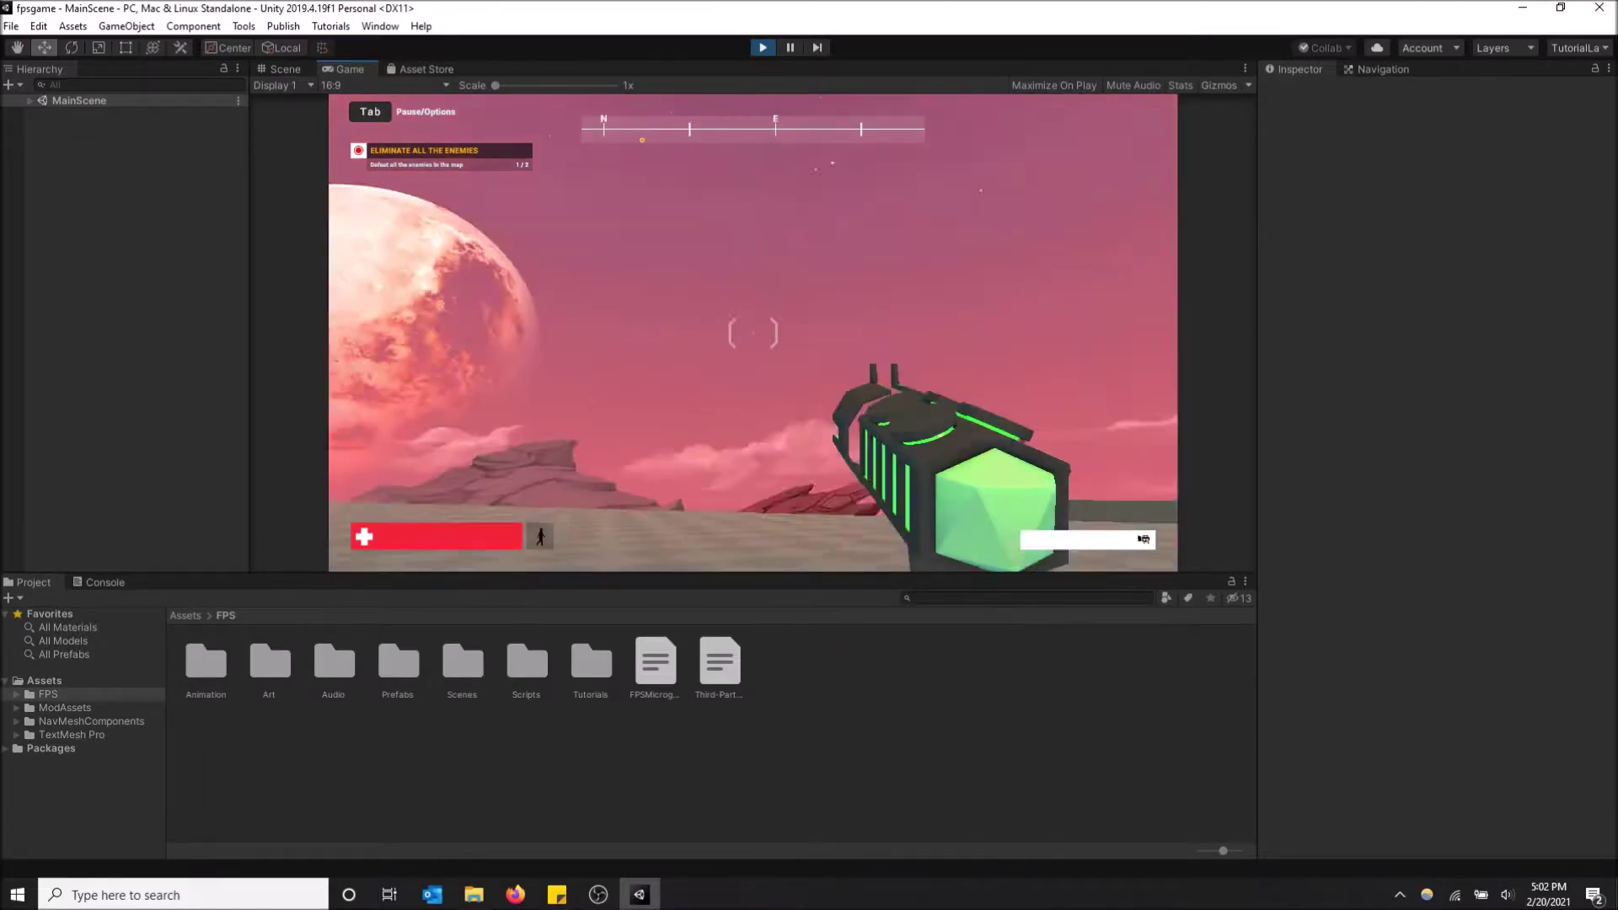
{"action": "key", "text": "w"}
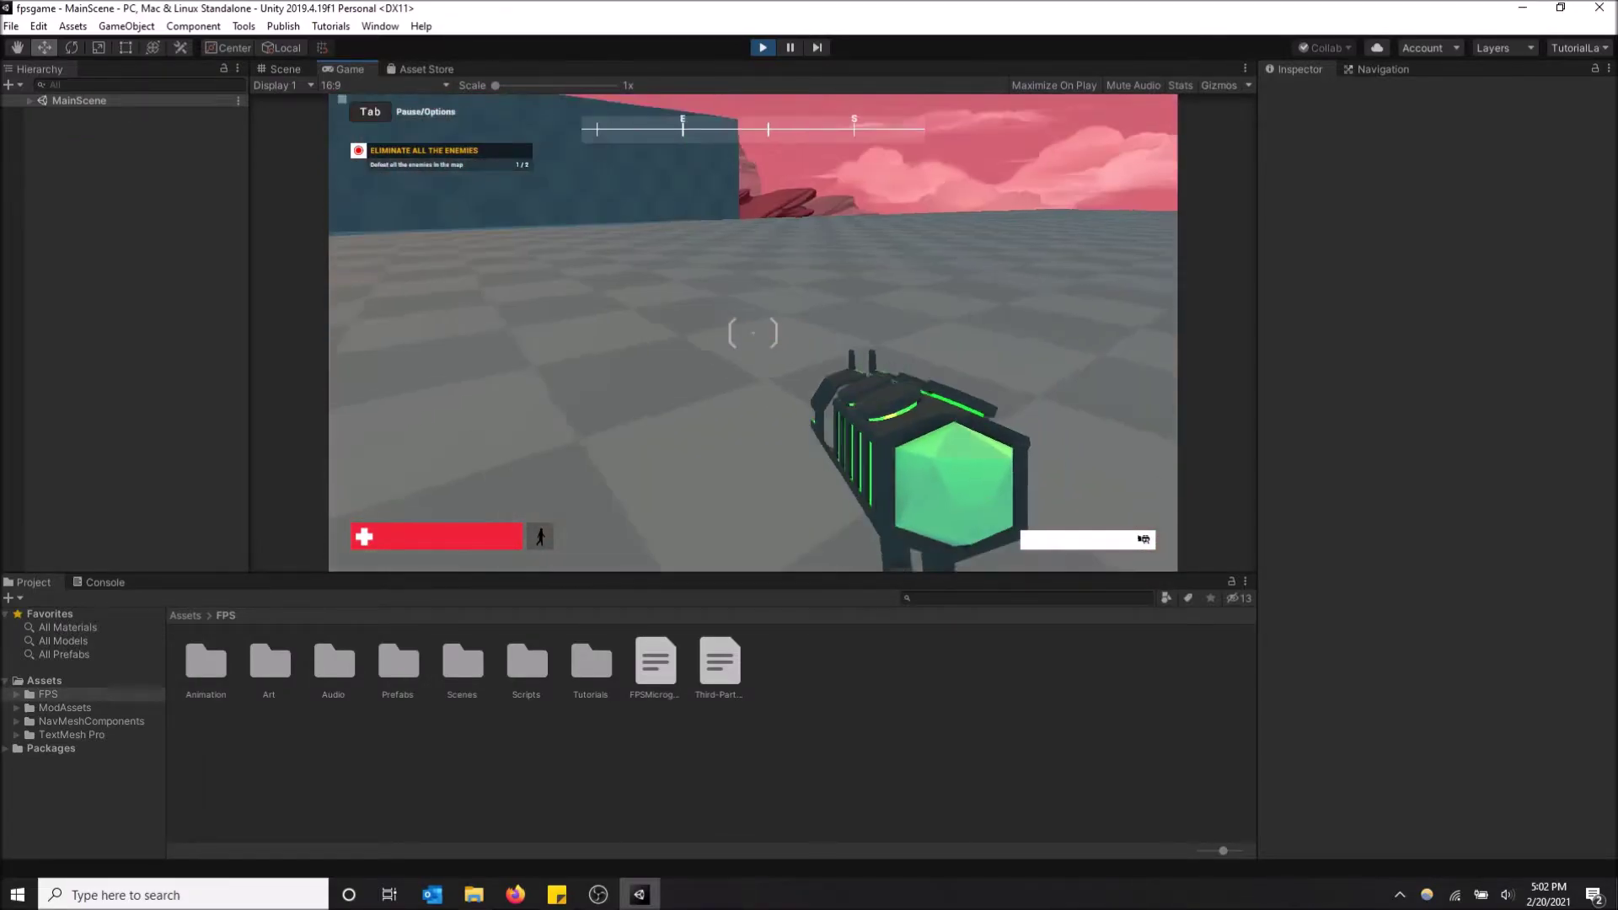
{"action": "key", "text": "w"}
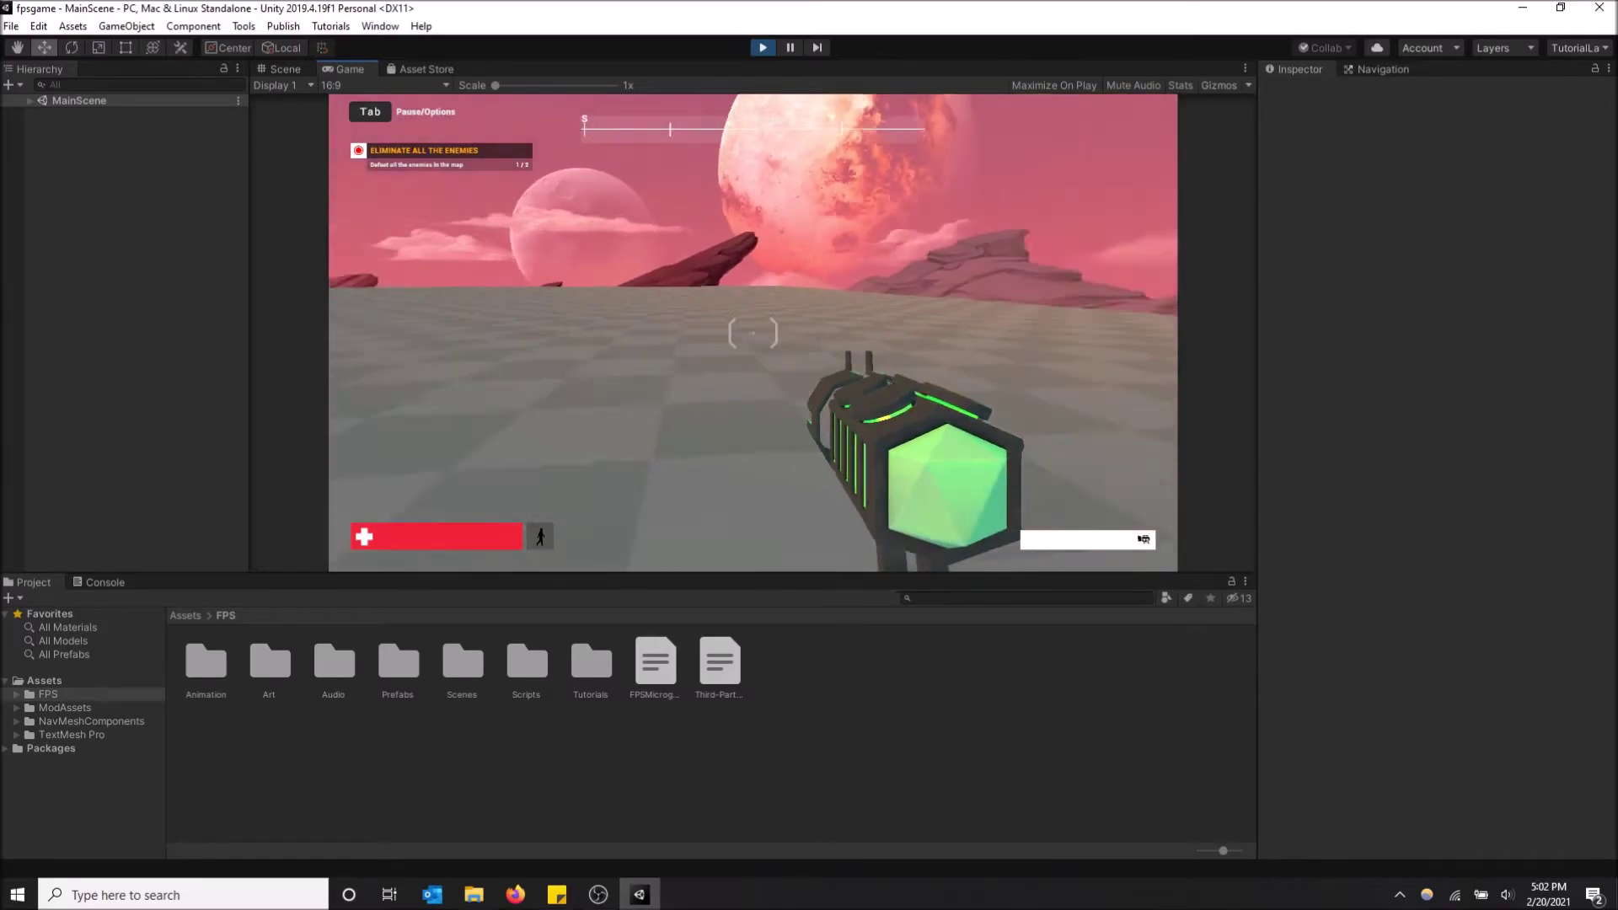
{"action": "key", "text": "w"}
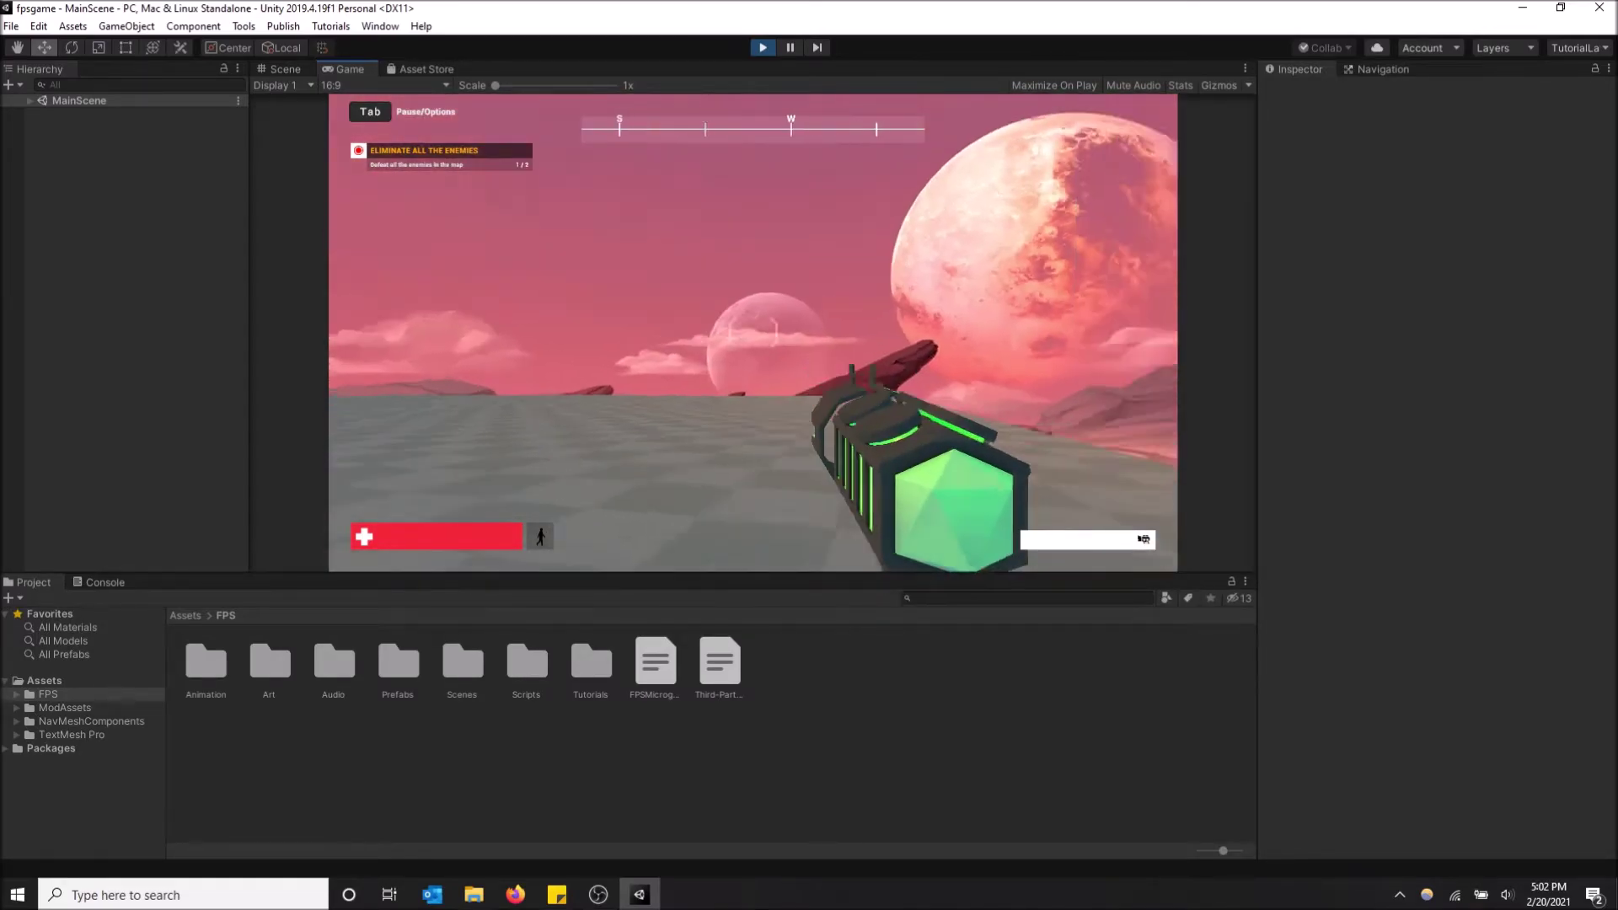
{"action": "key", "text": "w"}
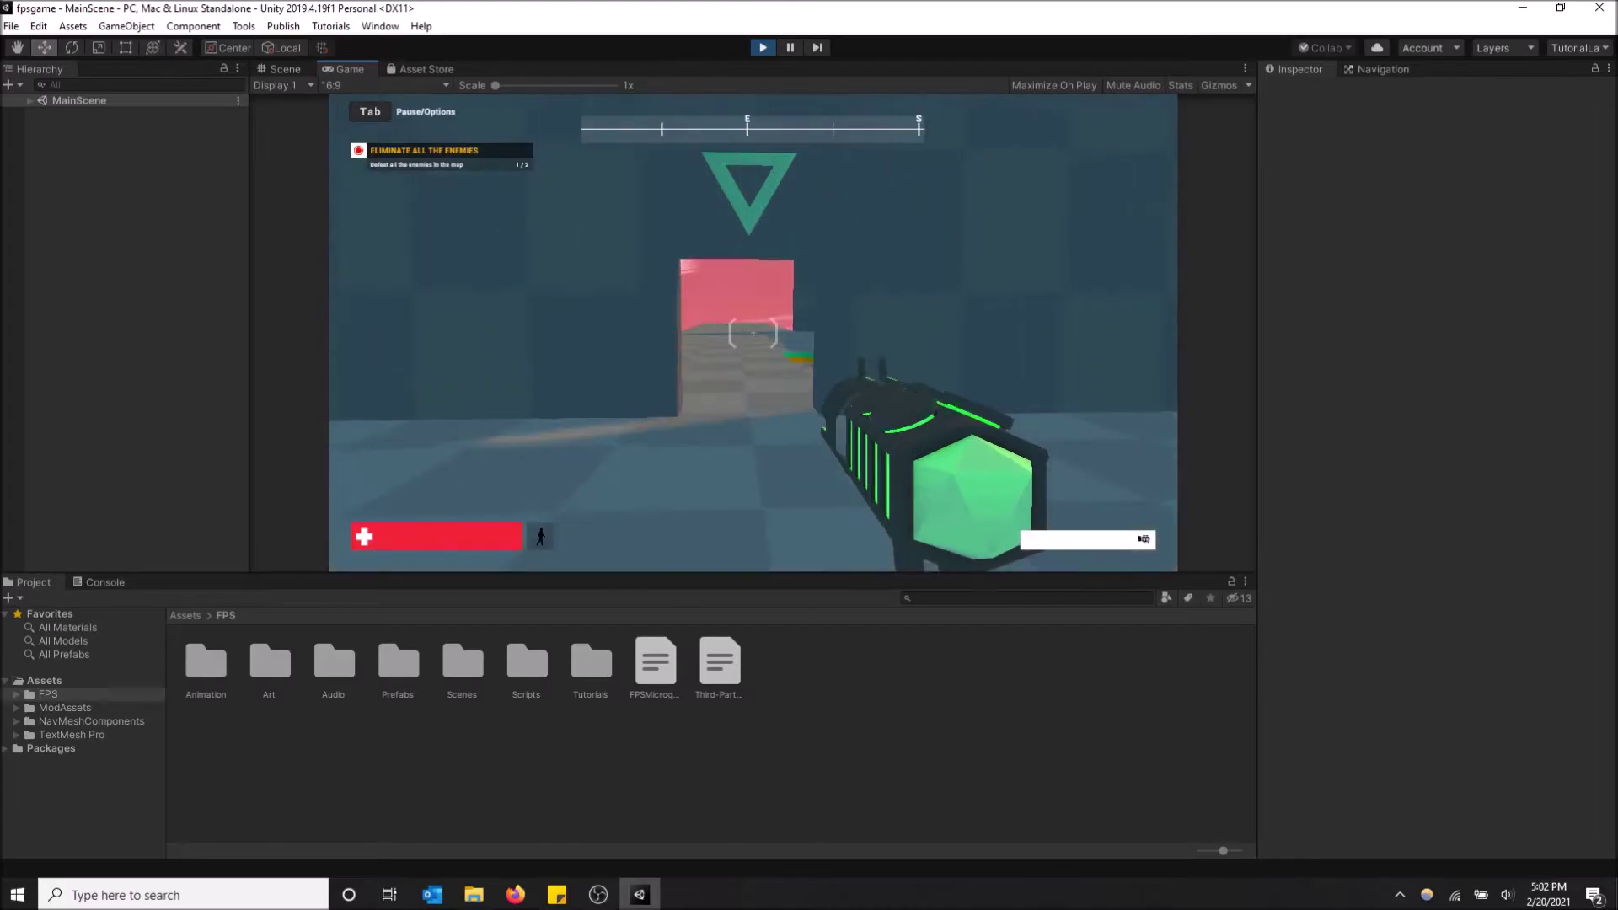
{"action": "key", "text": "w"}
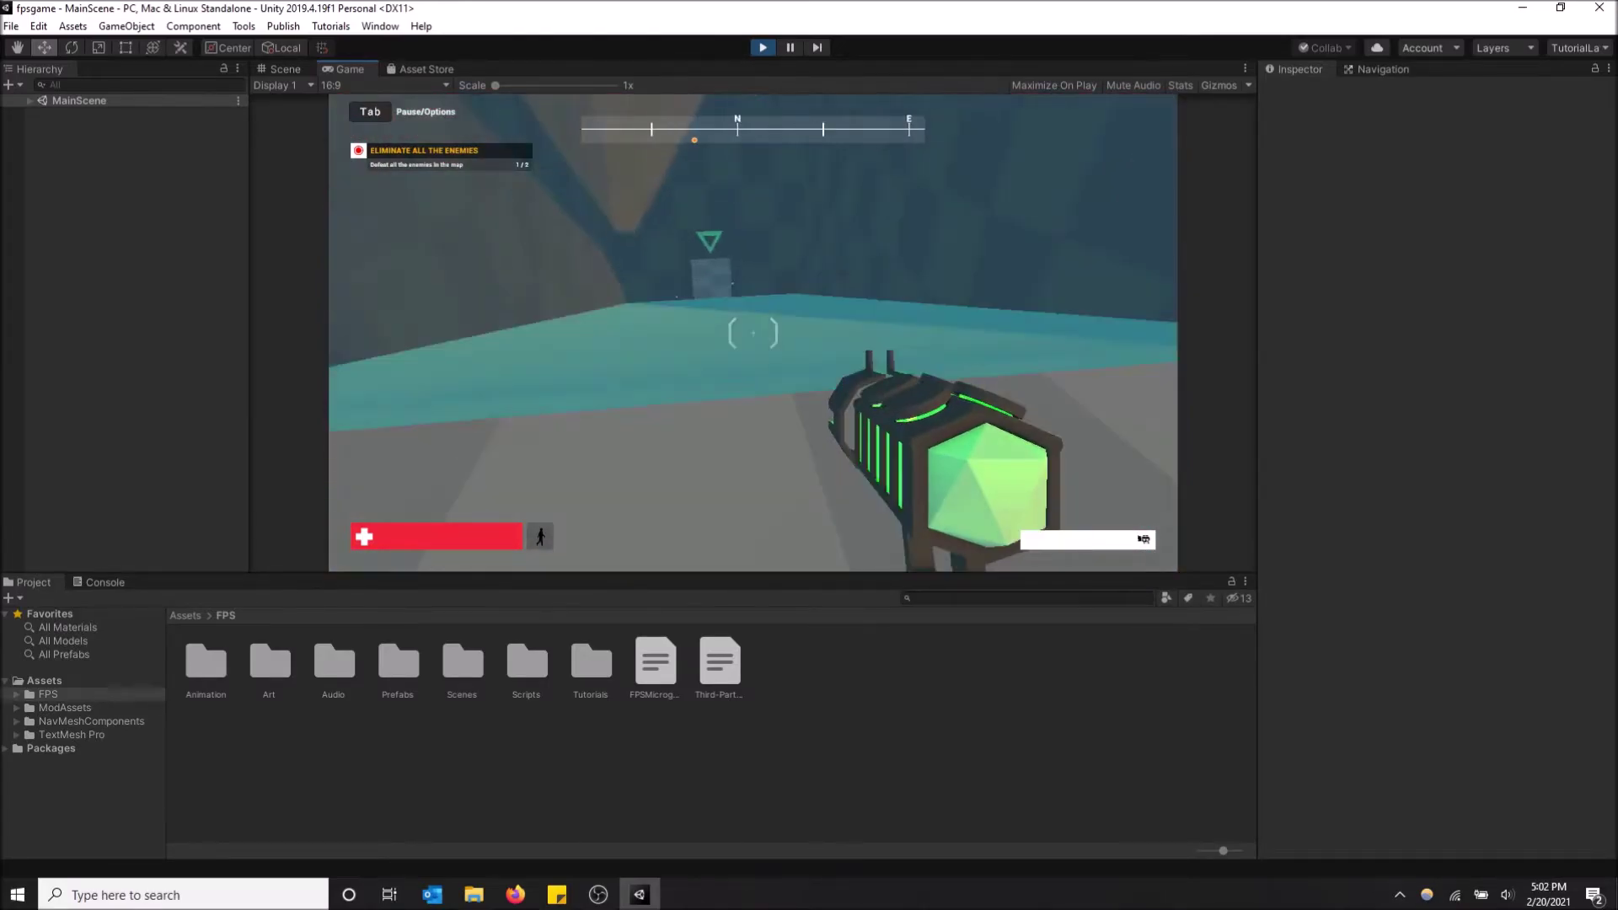
{"action": "key", "text": "w"}
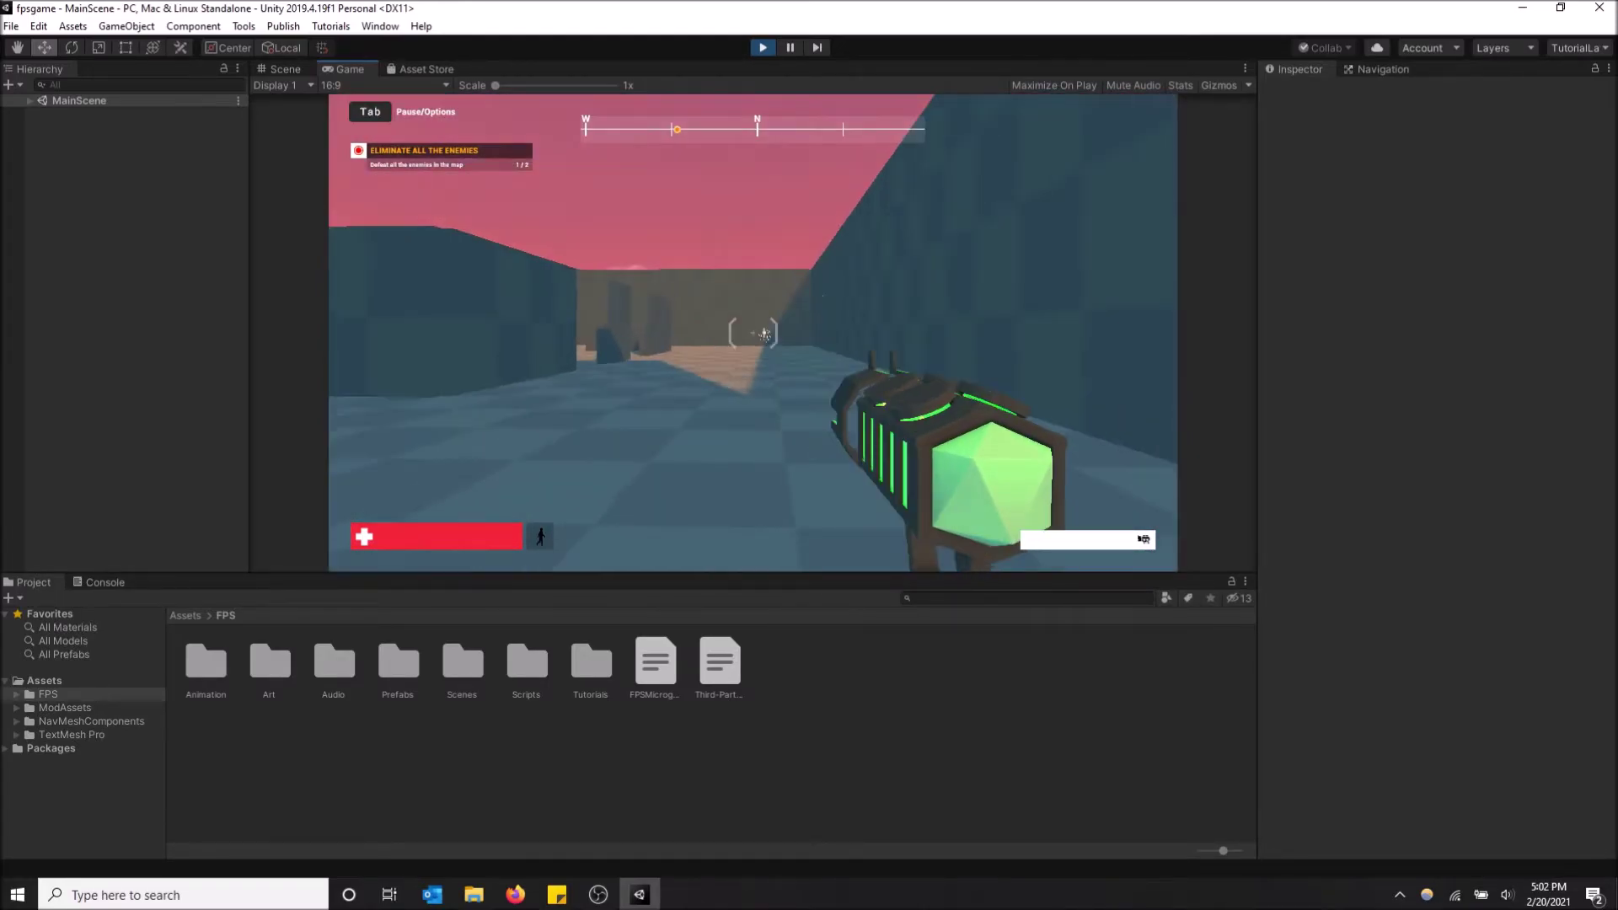
- Engage the enemy in the open courtyard of the running level, firing repeatedly from beside the wall
{"action": "key", "text": "2"}
{"action": "left_click", "coordinate": [752, 331]}
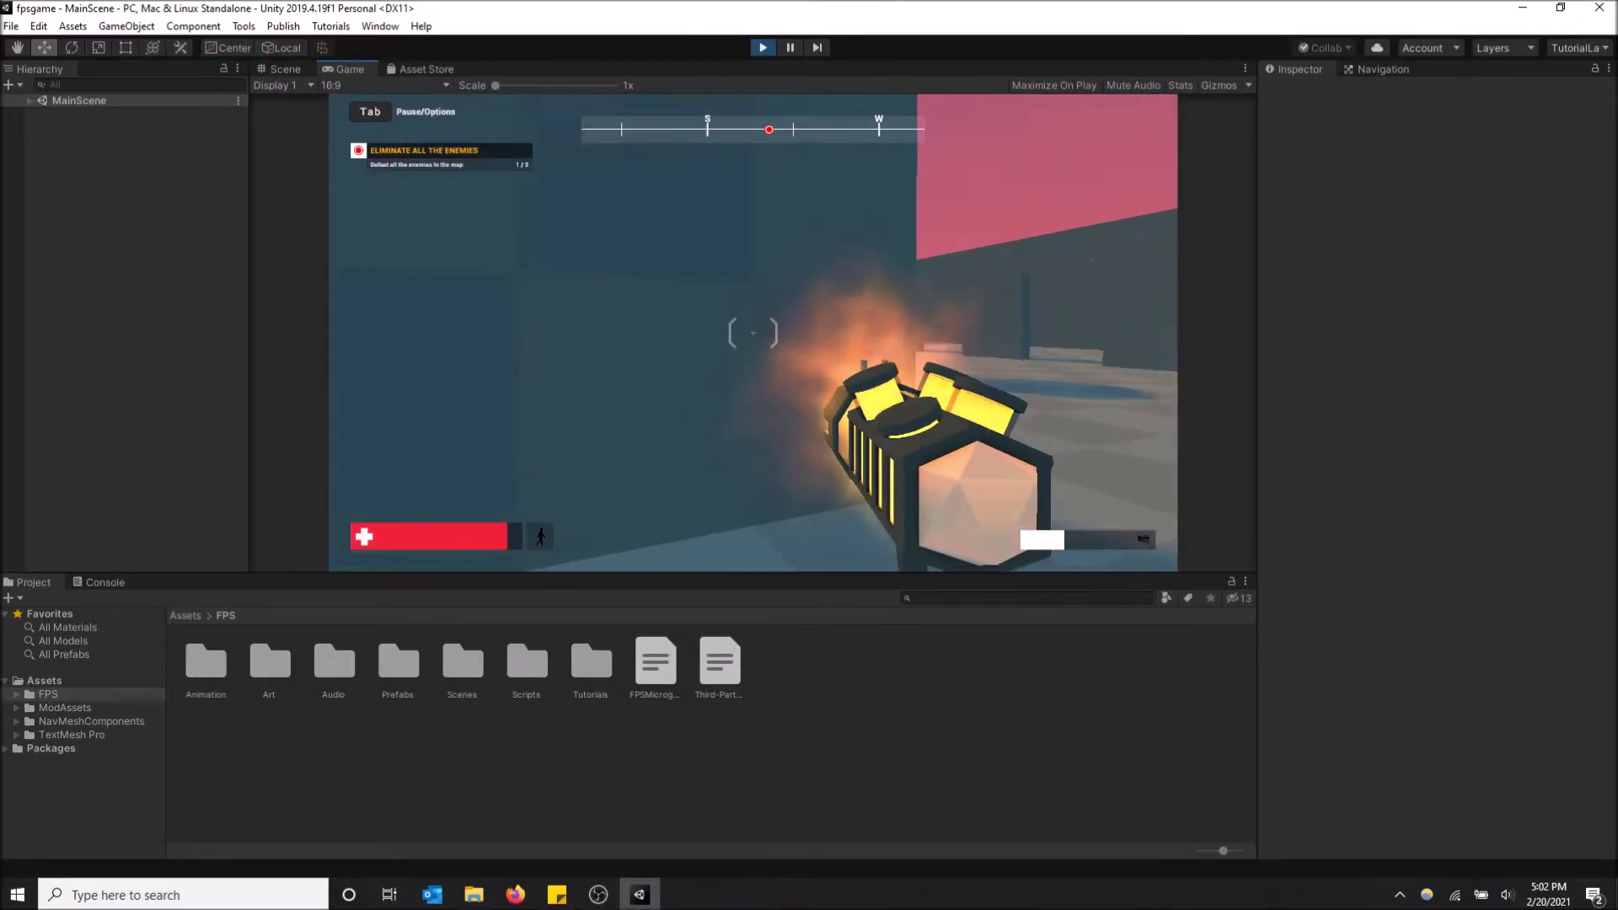
{"action": "key", "text": "1"}
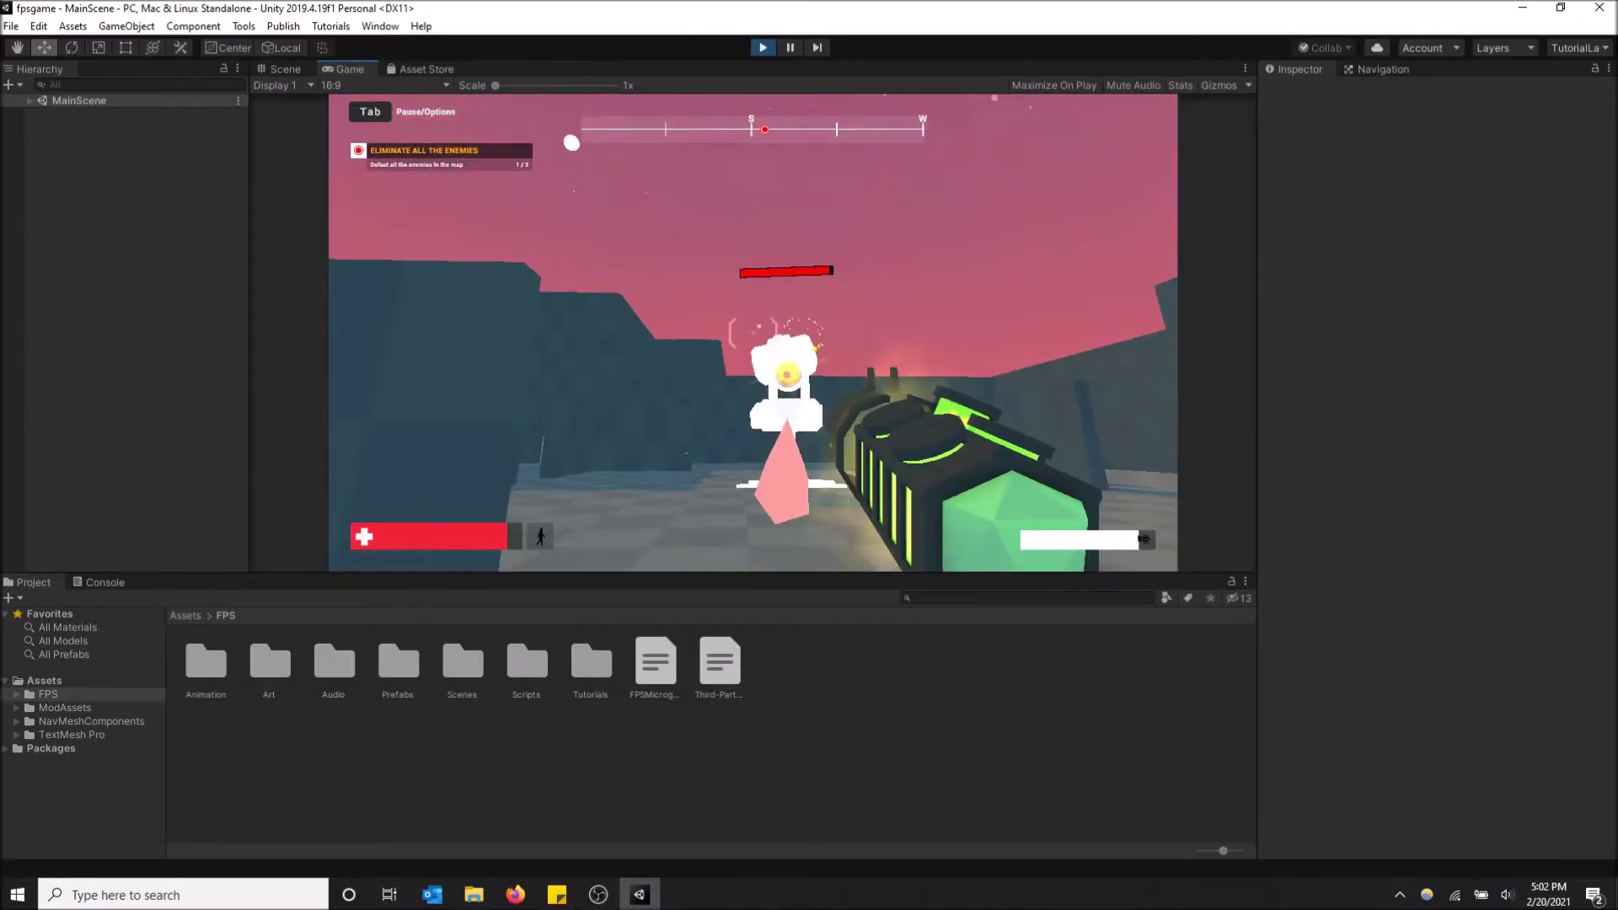
{"action": "left_click", "coordinate": [753, 331]}
{"action": "left_click_drag", "start_coordinate": [752, 331], "coordinate": [753, 331]}
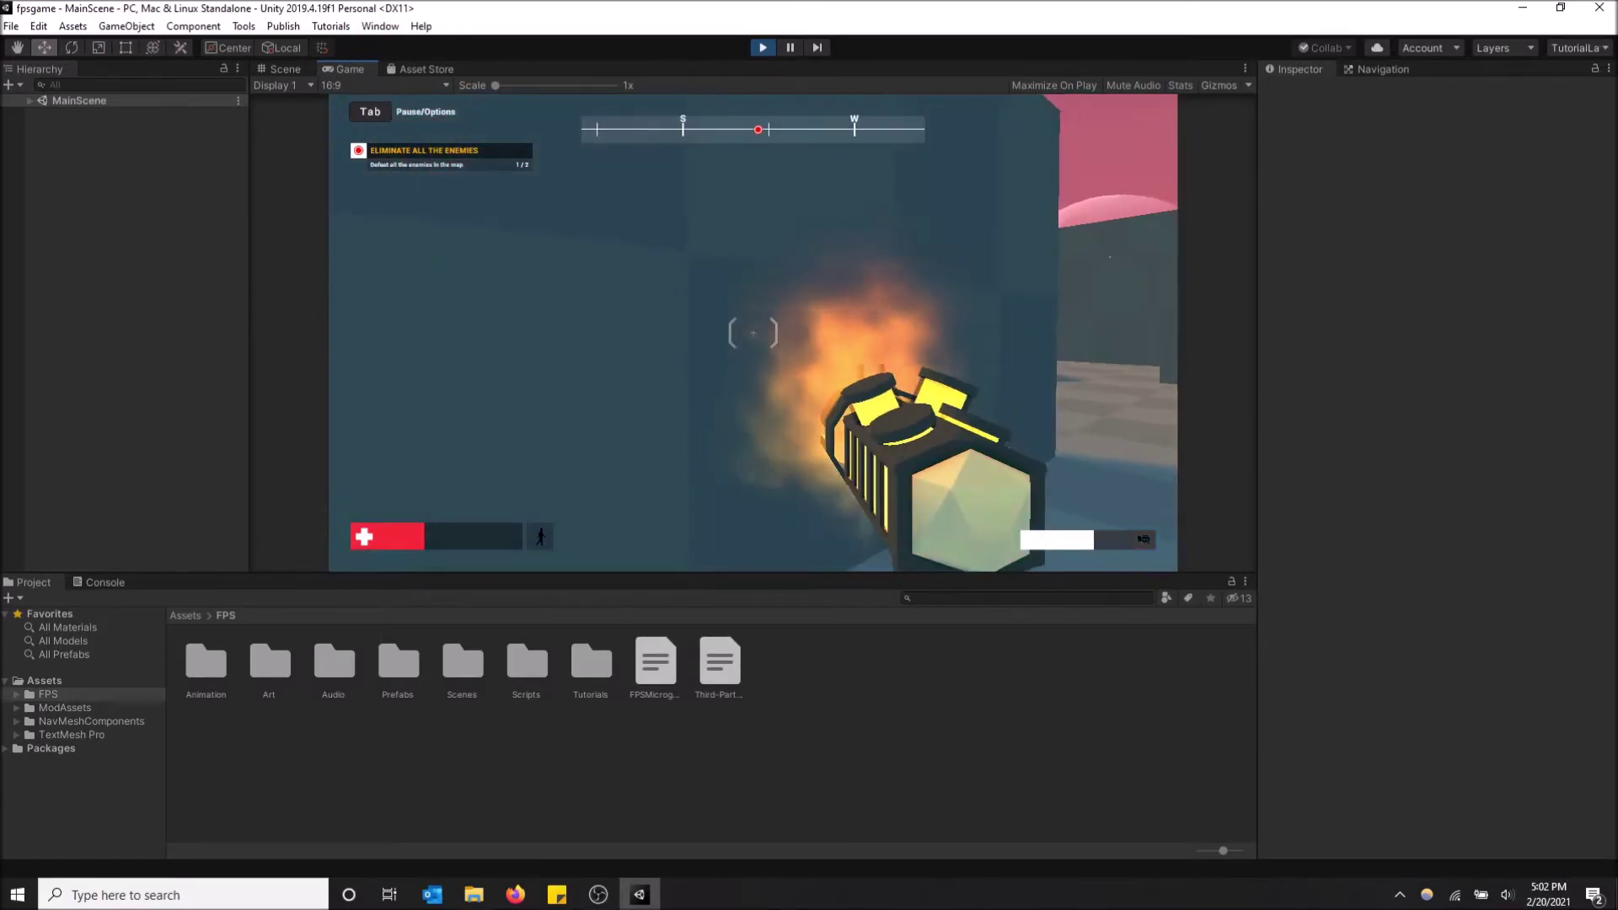
- Move in and out of cover behind the courtyard wall, and stop the playtest
{"action": "key", "text": "w"}
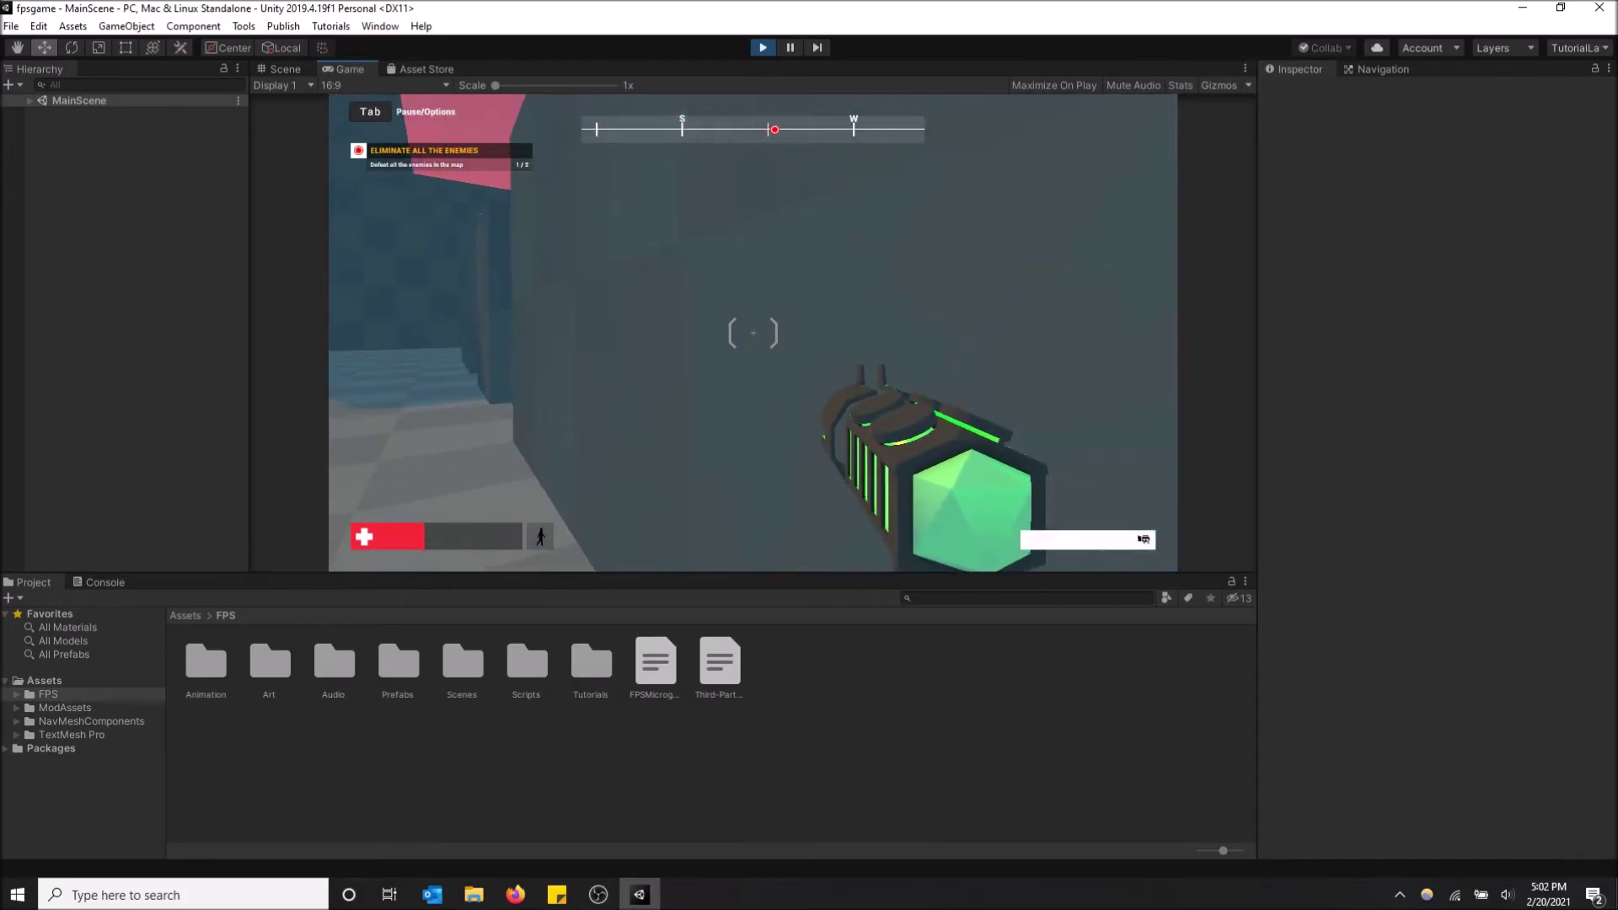
{"action": "key", "text": "s"}
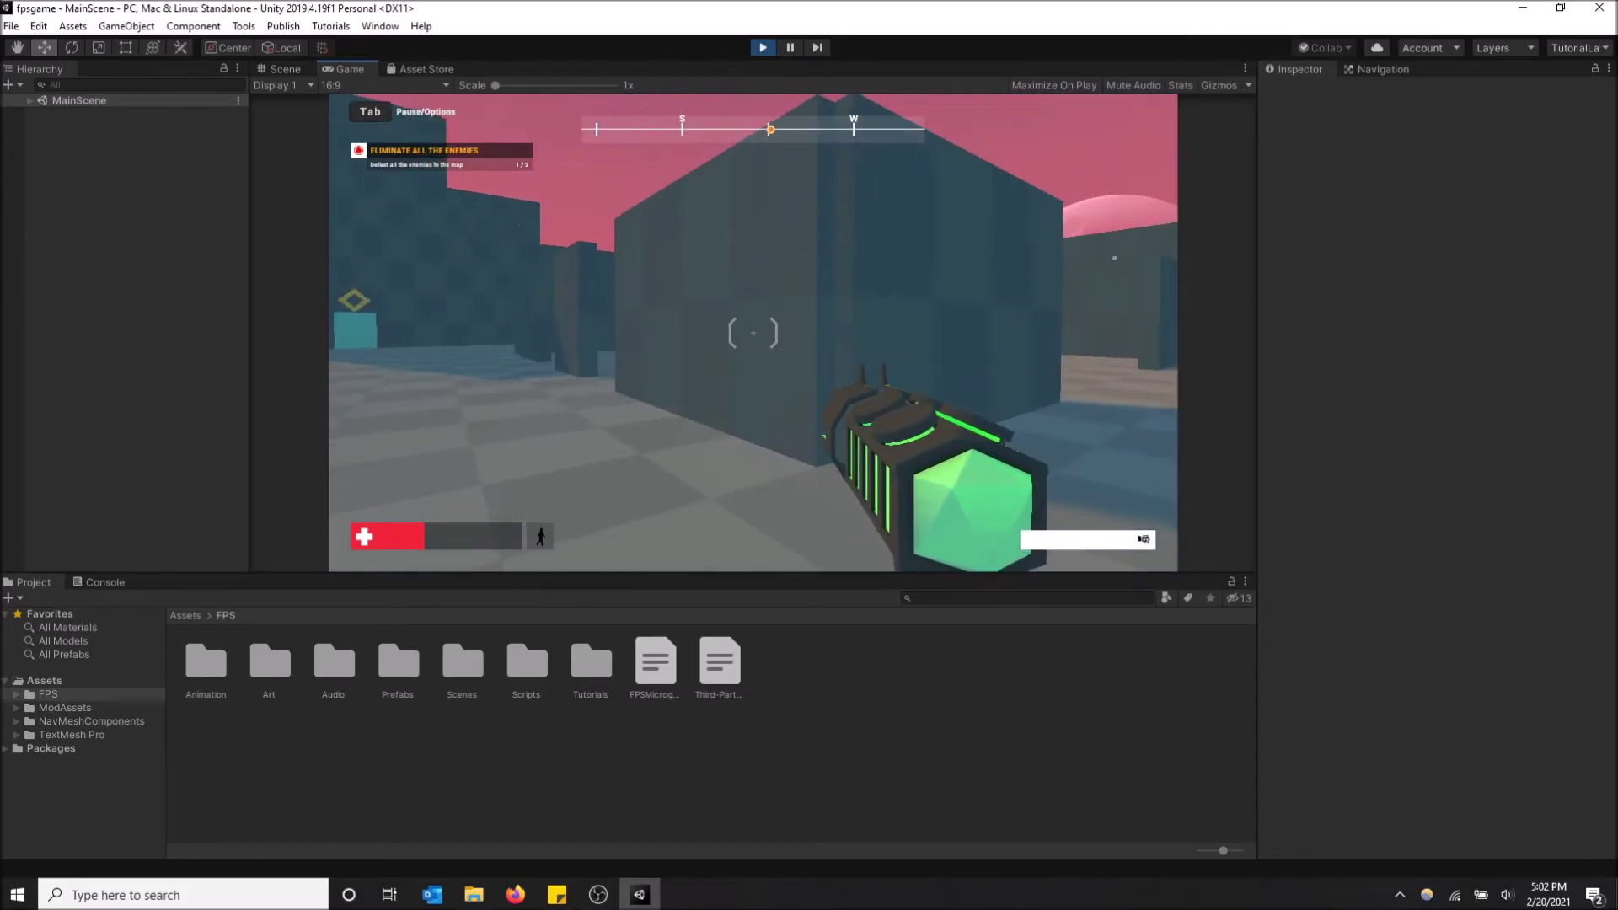
{"action": "key", "text": "w"}
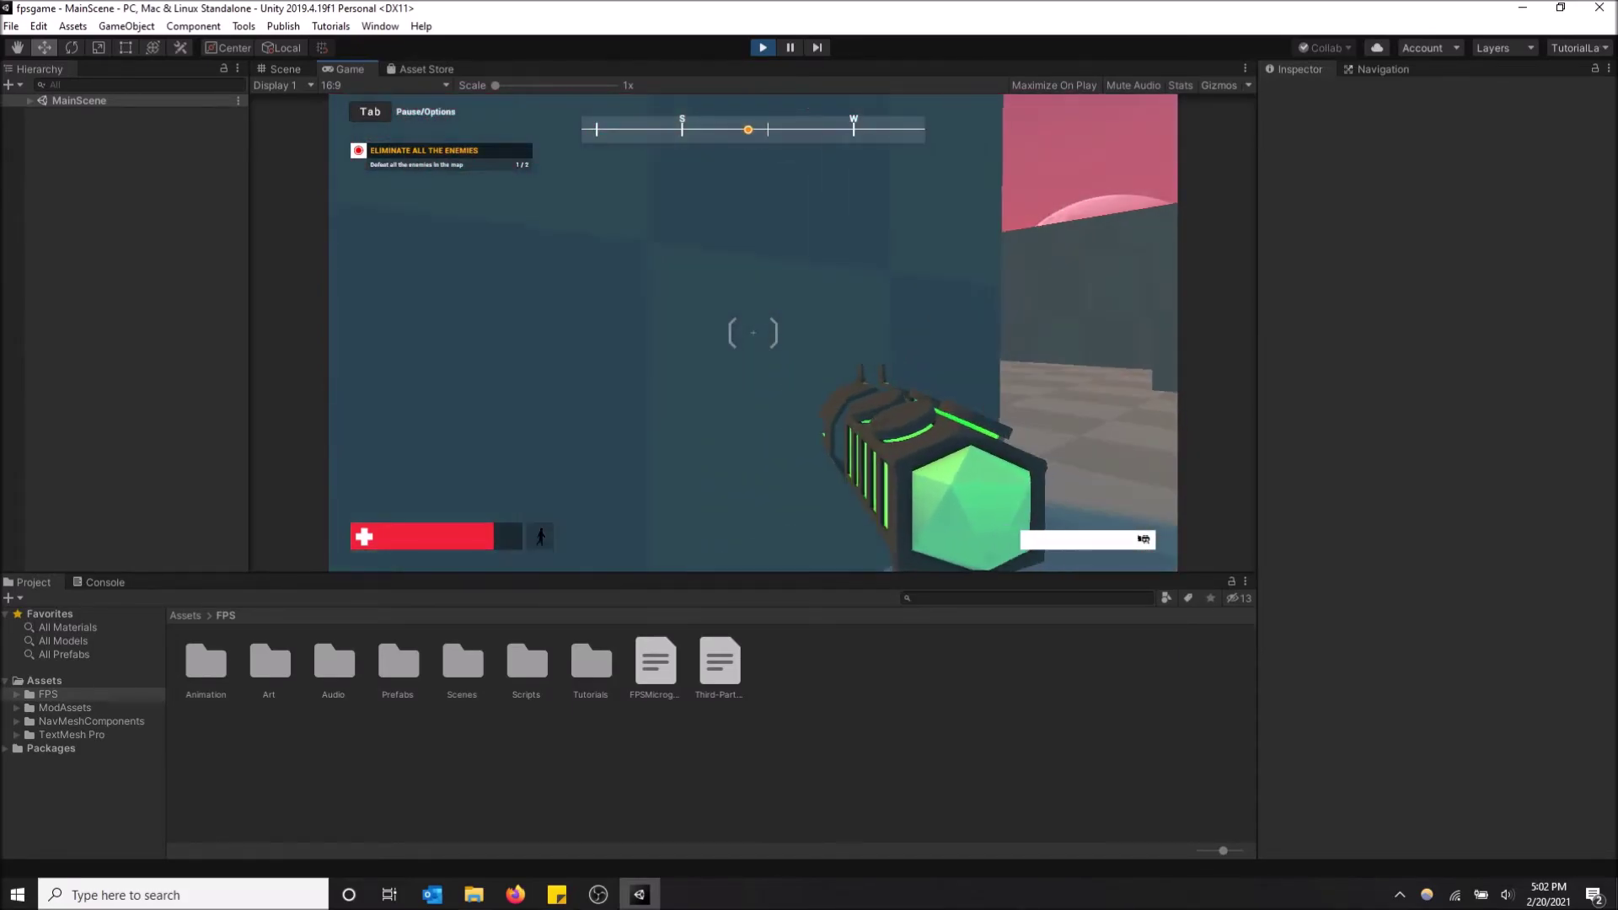
{"action": "key", "text": "s"}
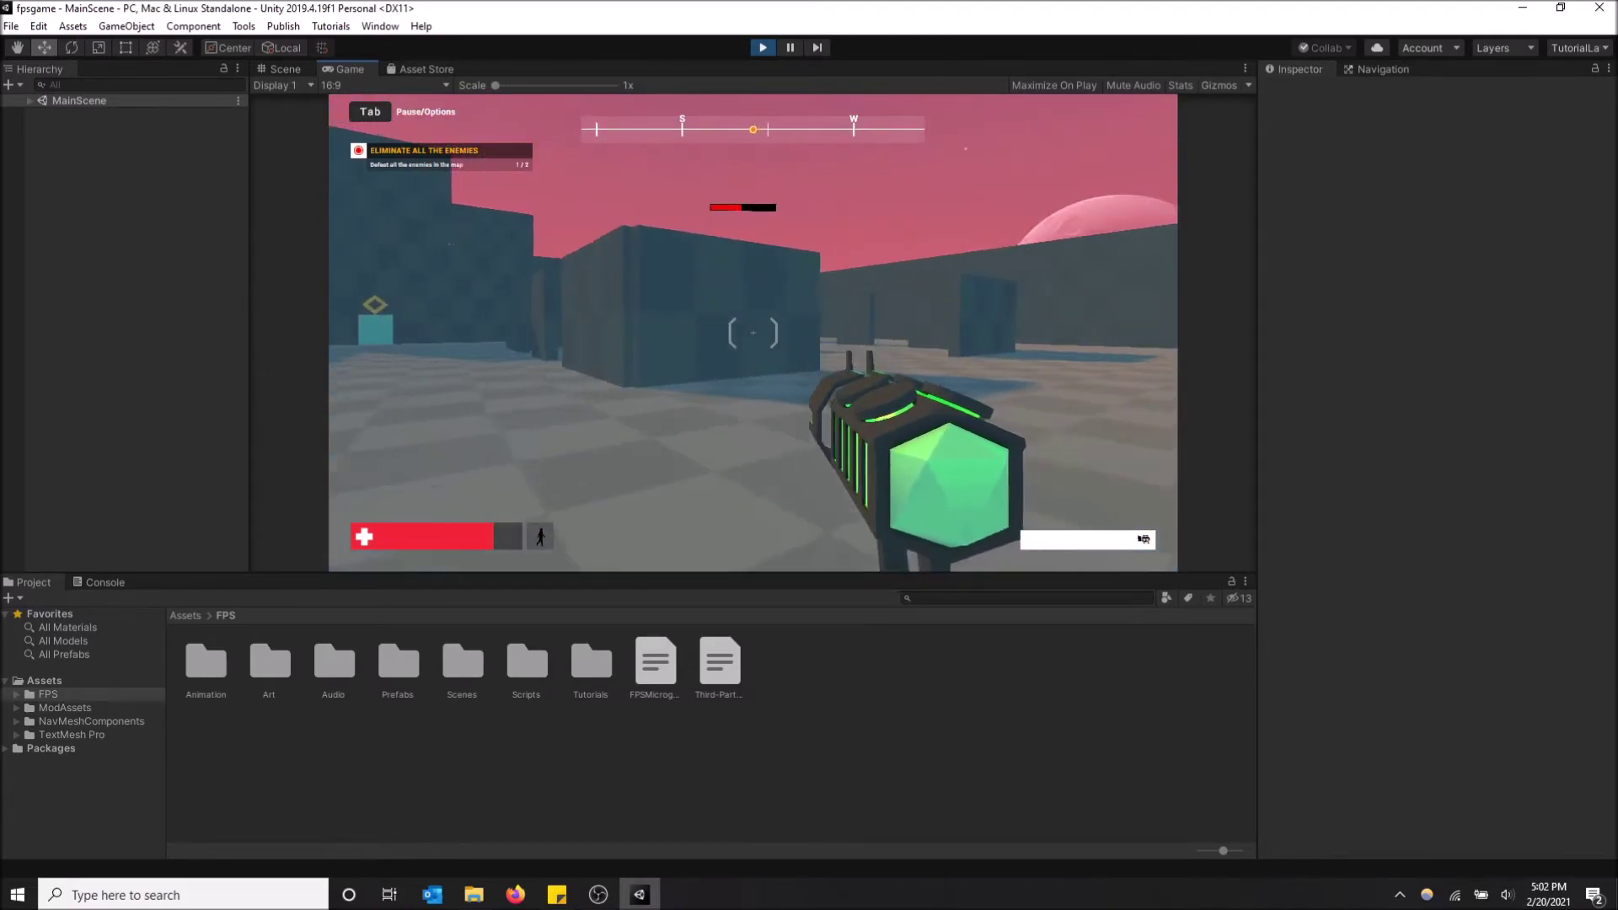
{"action": "key", "text": "a"}
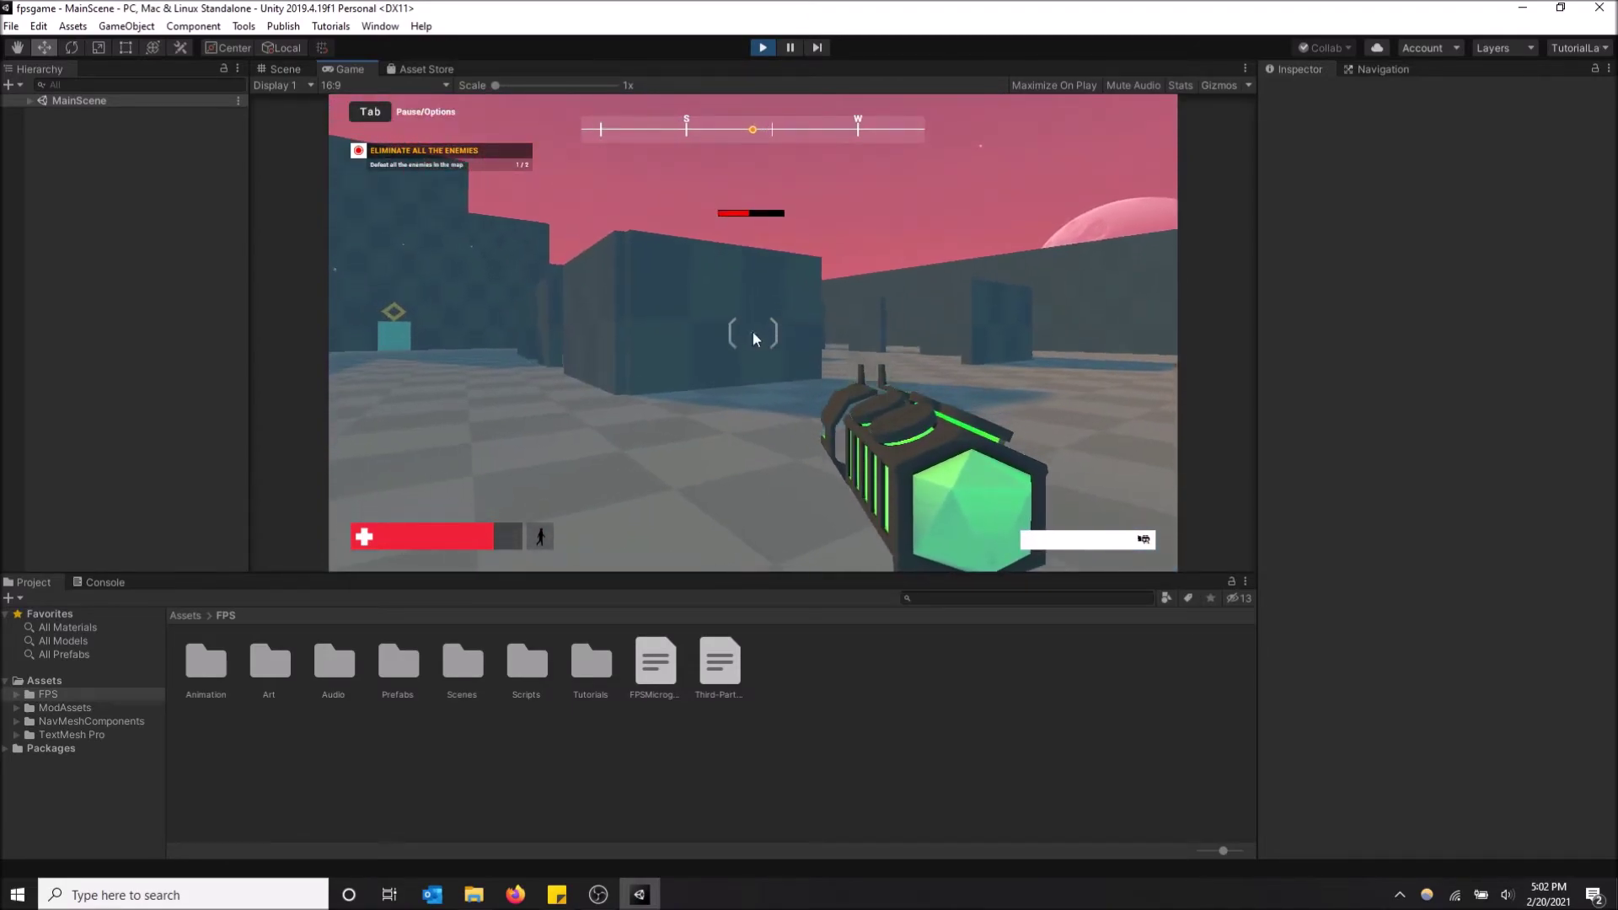
{"action": "left_click", "coordinate": [763, 47]}
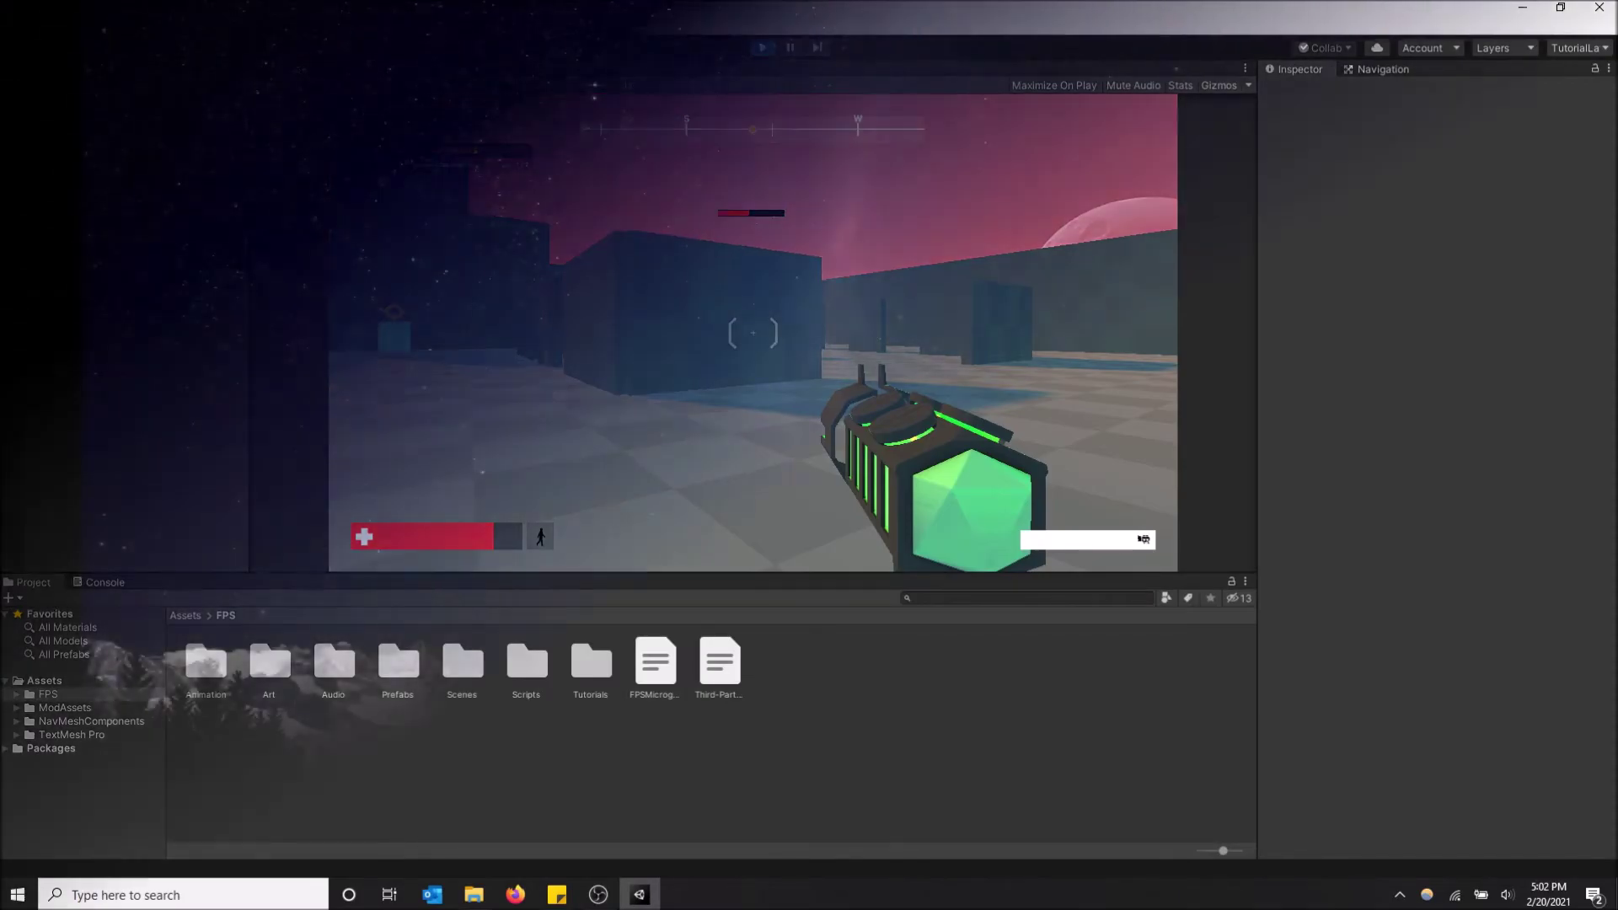